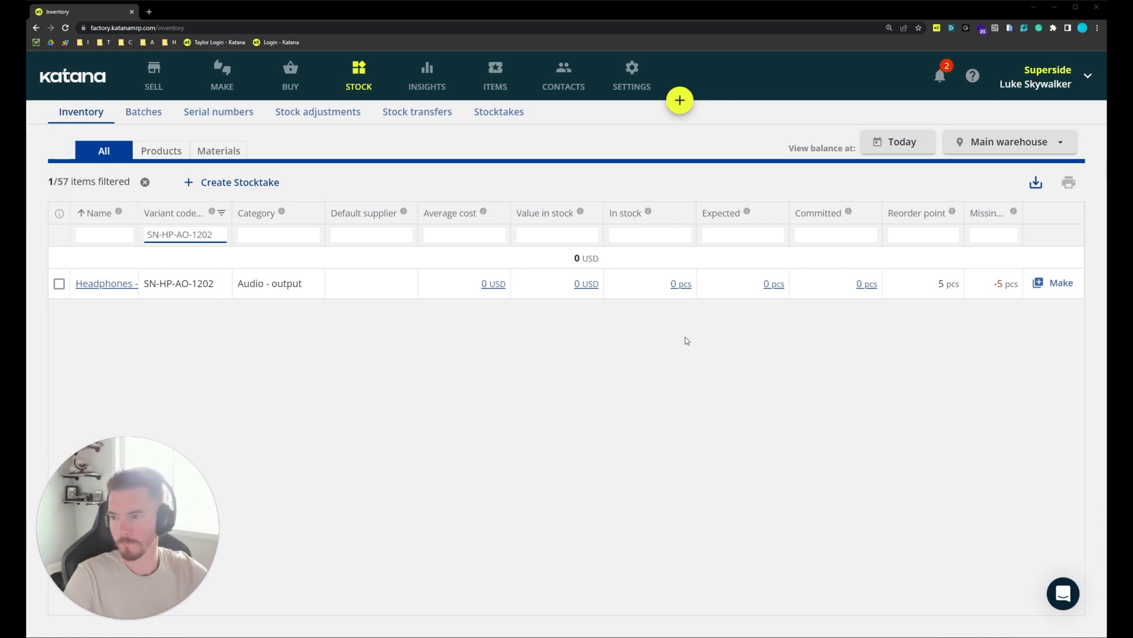
# Create a new stock adjustment and enter "Initial Inventory" as its reason
pyautogui.click(339, 121)
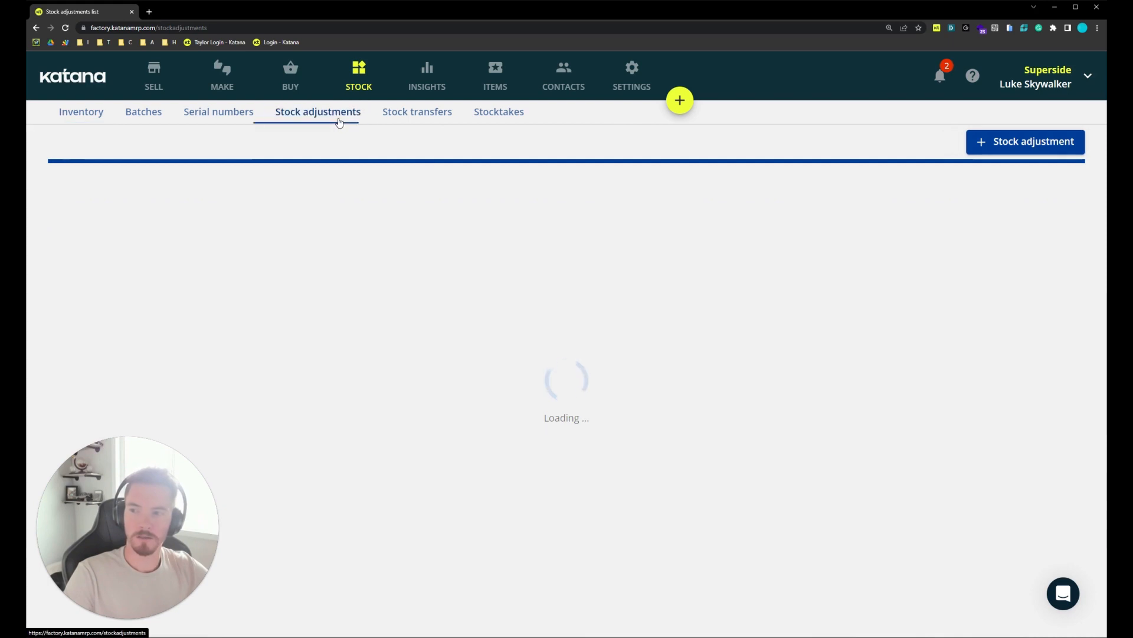
pyautogui.click(1051, 143)
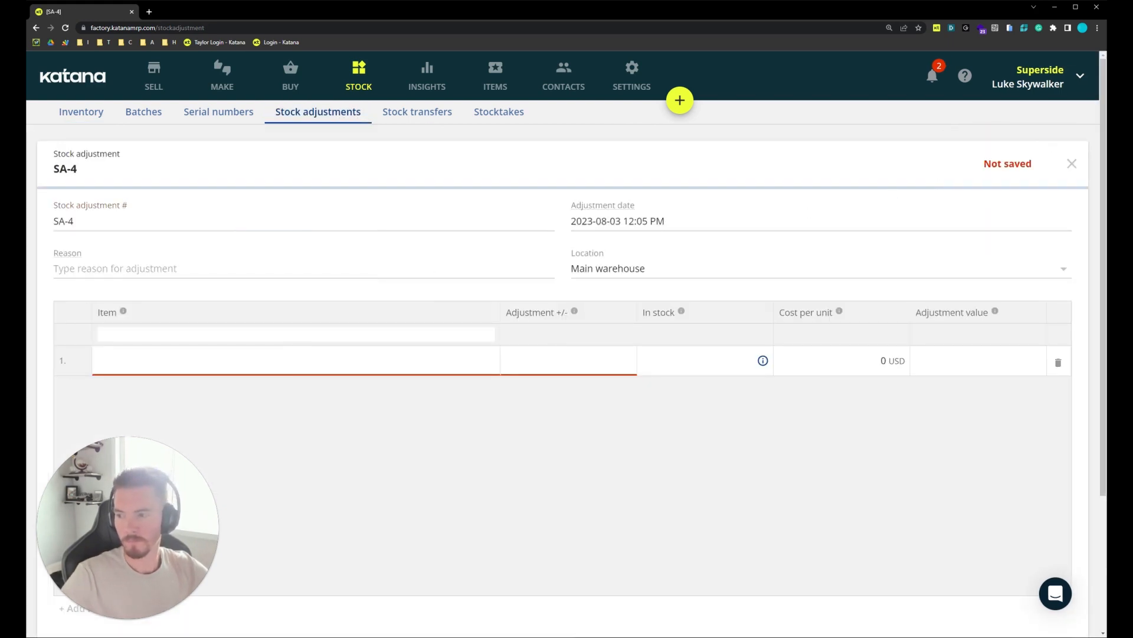
pyautogui.click(372, 273)
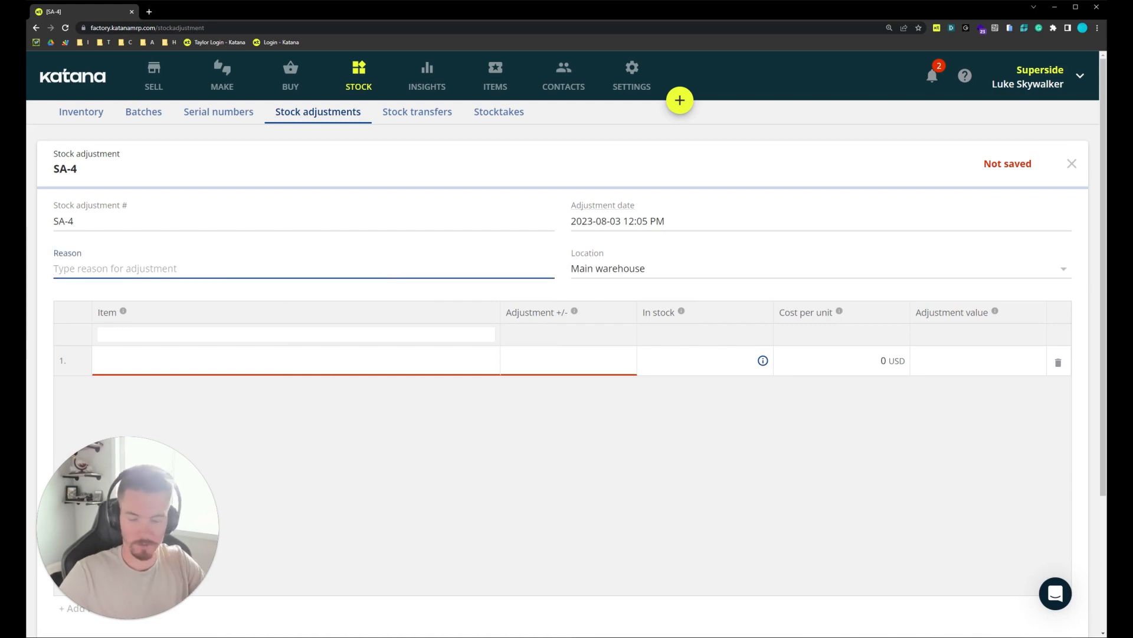
pyautogui.write('Ini')
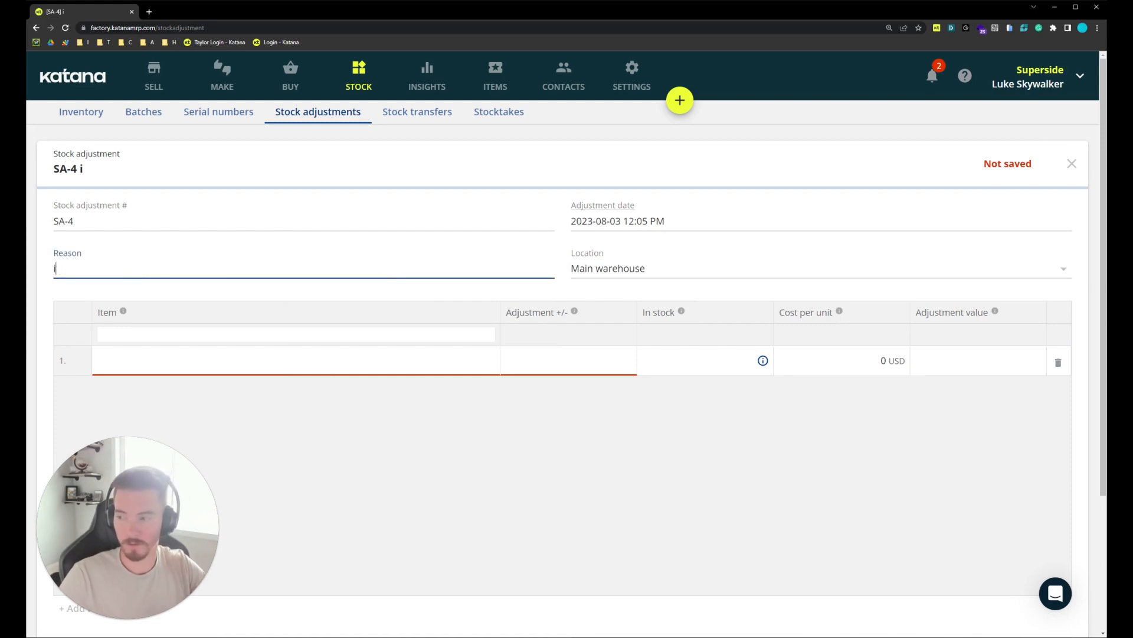
pyautogui.press('BackSpace')
pyautogui.press('BackSpace')
pyautogui.press('BackSpace')
pyautogui.write('Initial')
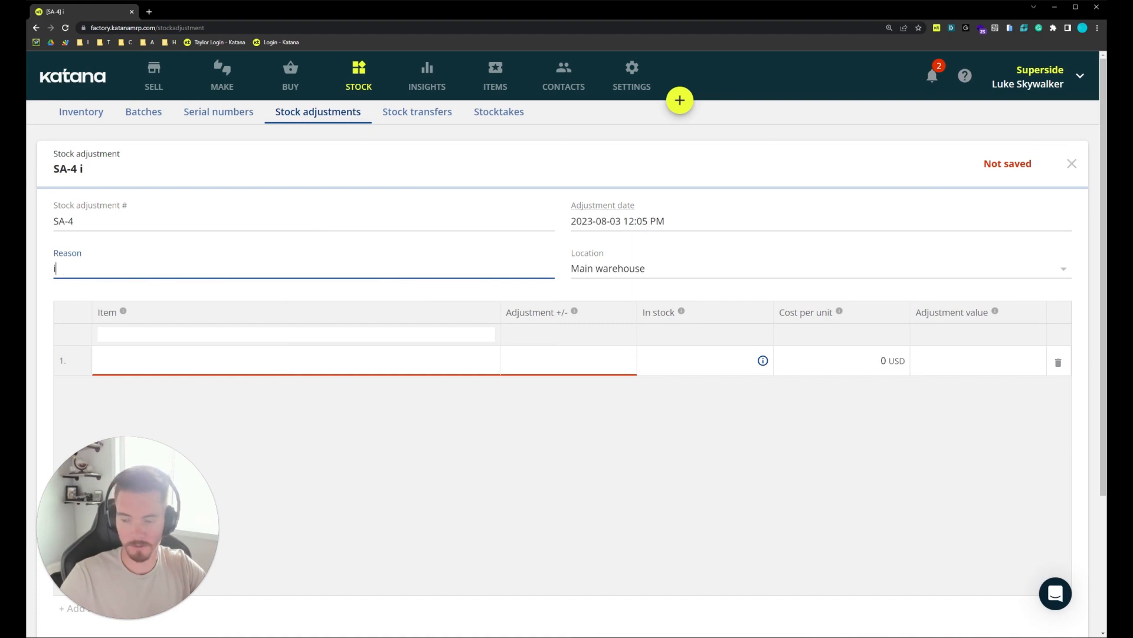
pyautogui.write(' Inventory')
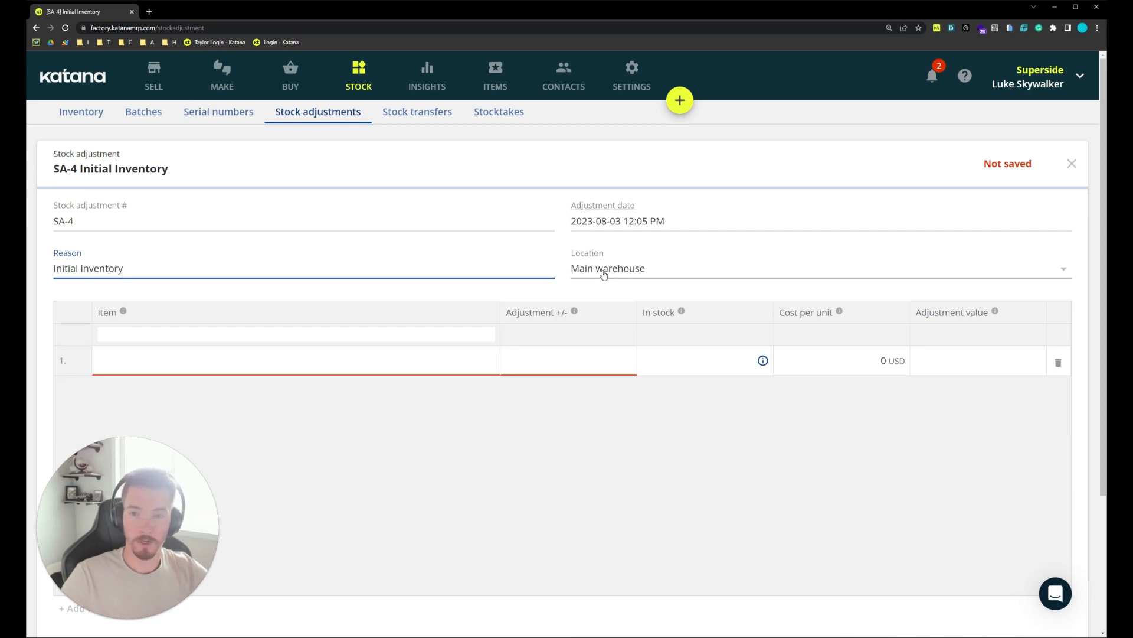
# Add the item [SN-HP-AO-1202] Headphones - Black to the first row of the Initial Inventory adjustment
pyautogui.click(387, 349)
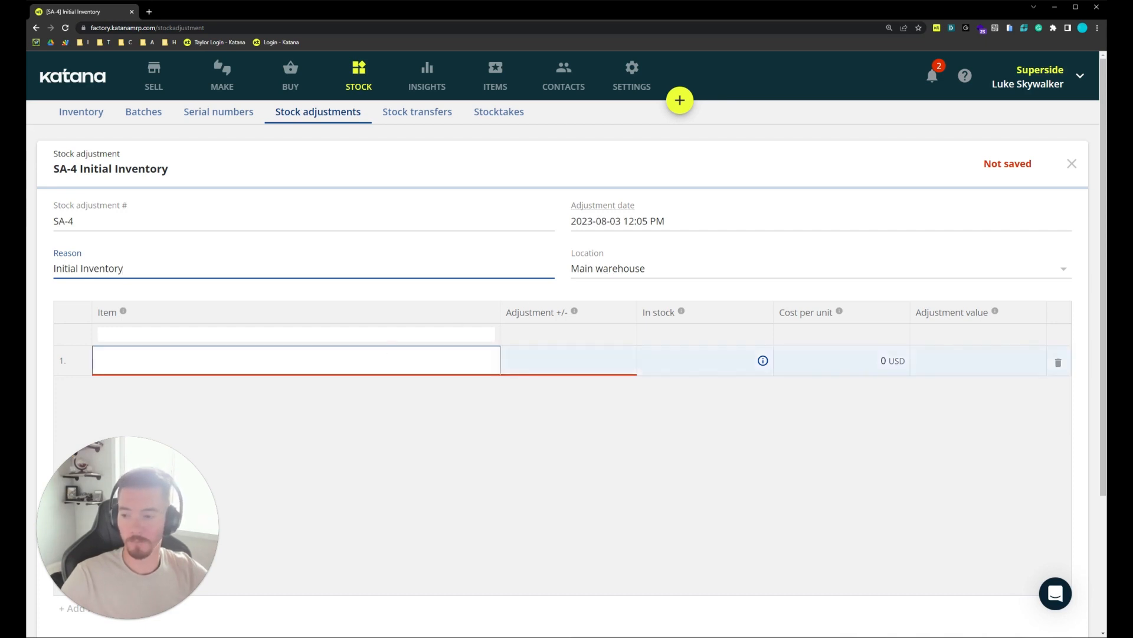
pyautogui.write('sn-hp')
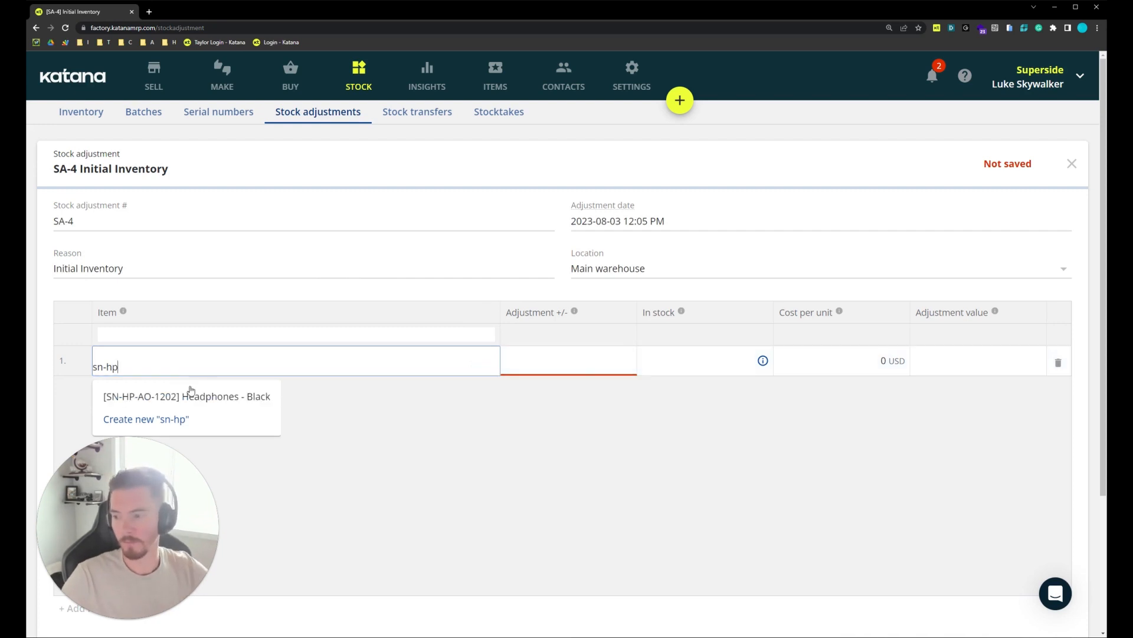
pyautogui.click(186, 392)
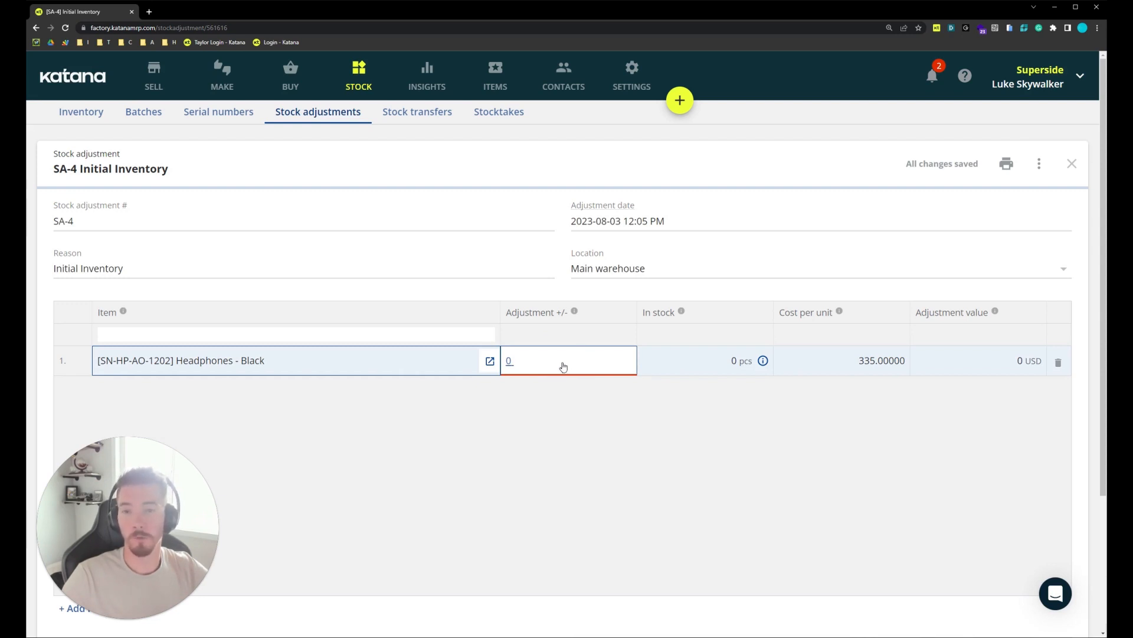
# Add serial numbers 990 through 999 to stock for the Headphones - Black row
pyautogui.click(508, 363)
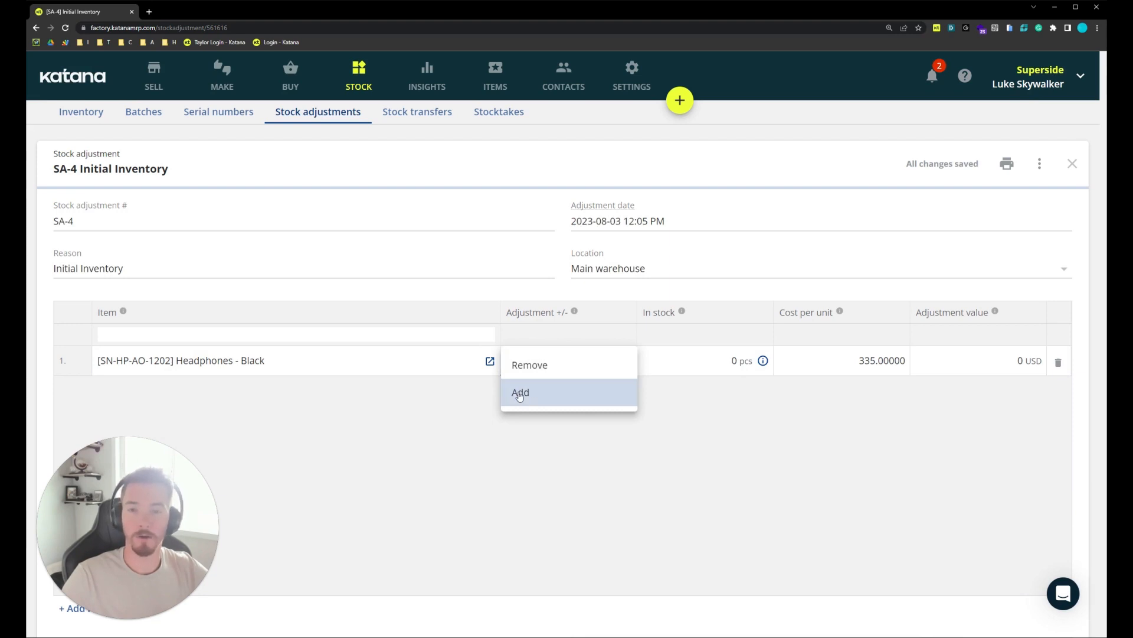
pyautogui.click(519, 393)
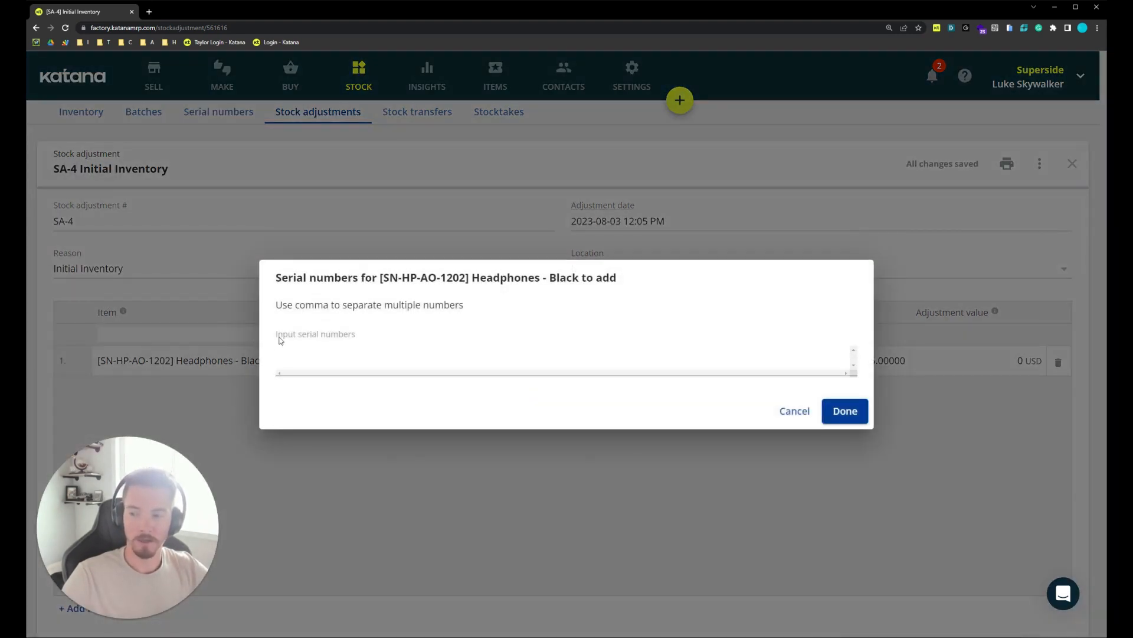
pyautogui.click(281, 357)
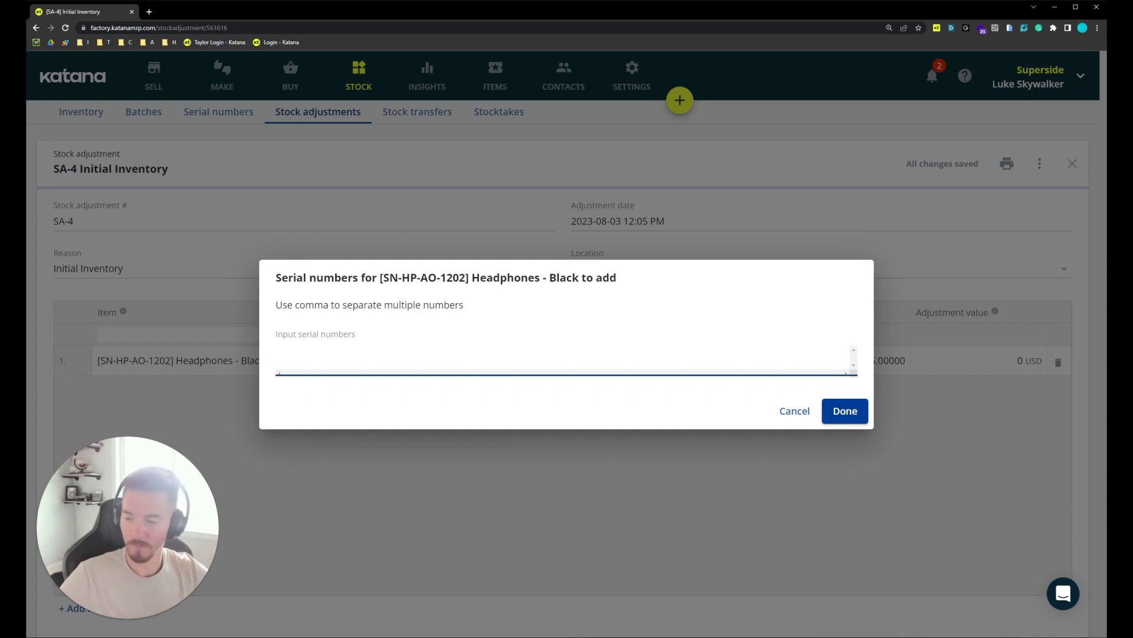
pyautogui.hotkey('ctrl', 'v')
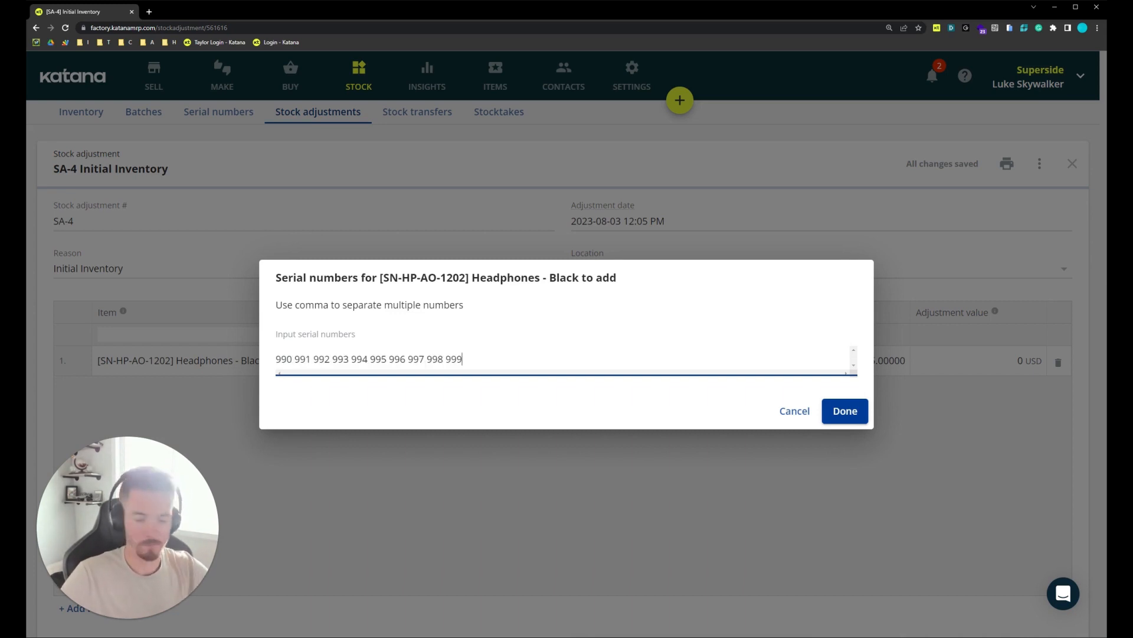
pyautogui.press('Return')
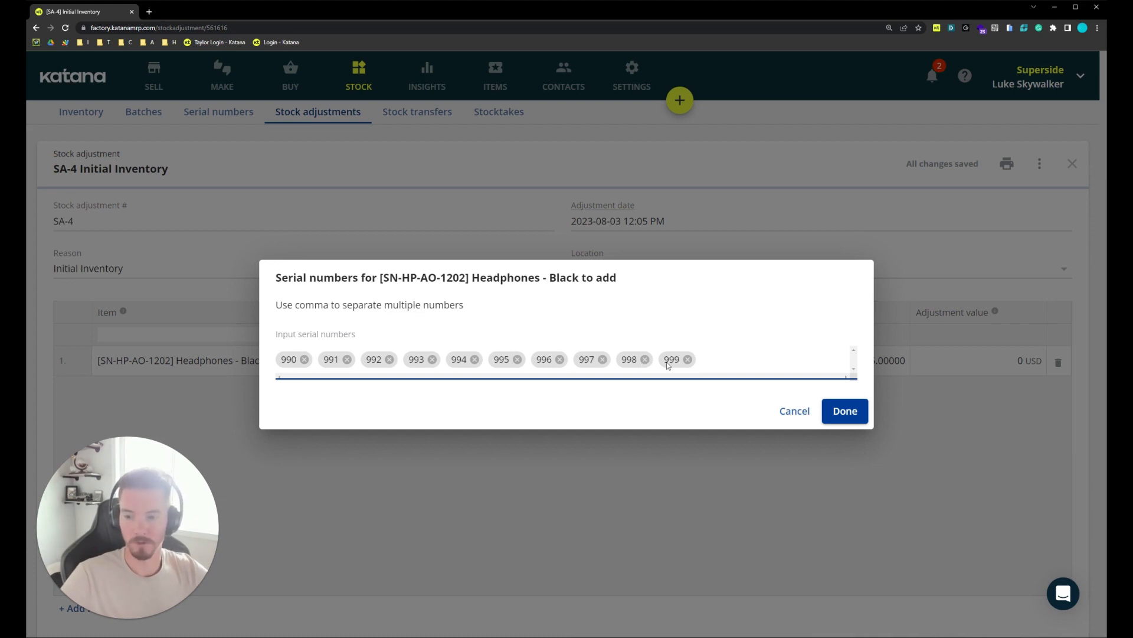
pyautogui.click(843, 412)
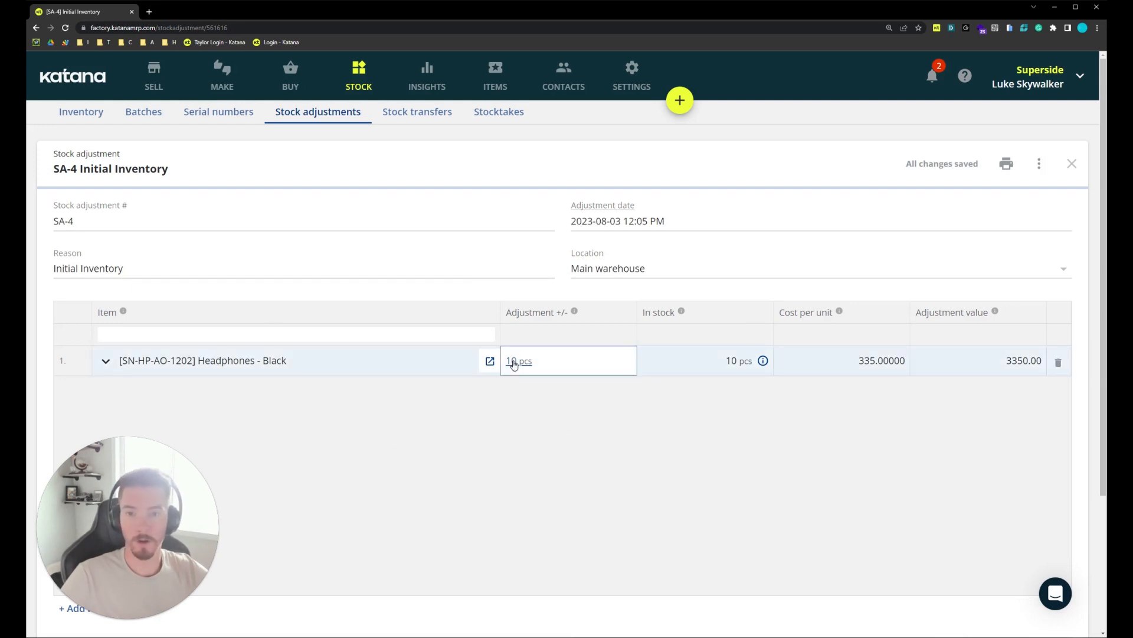
# Review the headphones row's serial numbers and preview the printout with the "Stock adjustment with tracing data" template
pyautogui.click(106, 362)
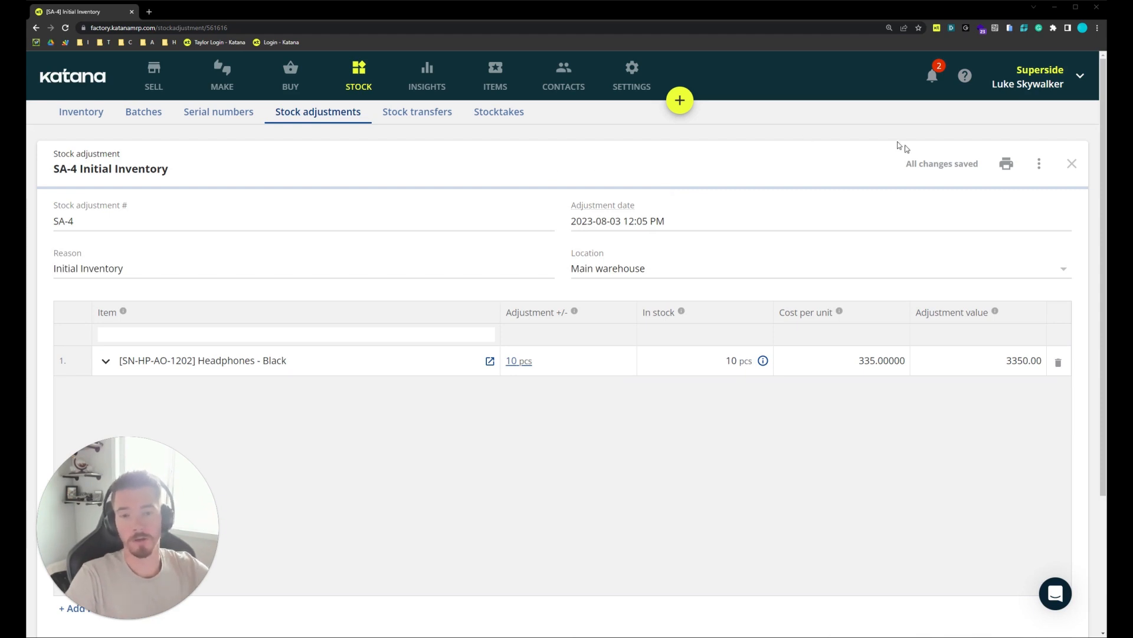
pyautogui.click(1011, 167)
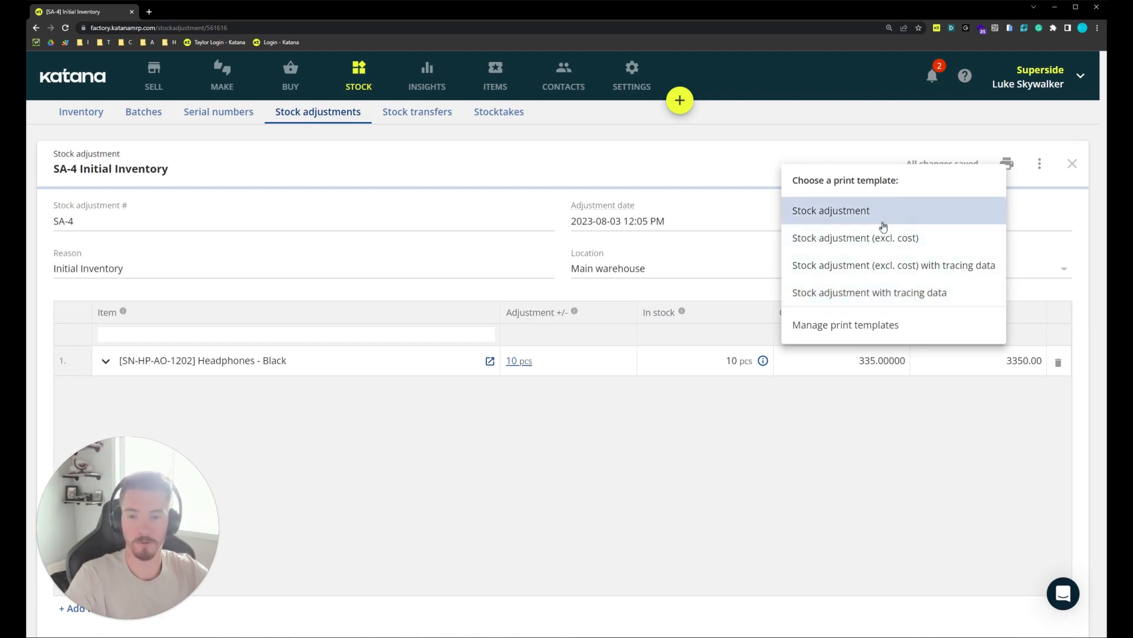
pyautogui.click(898, 292)
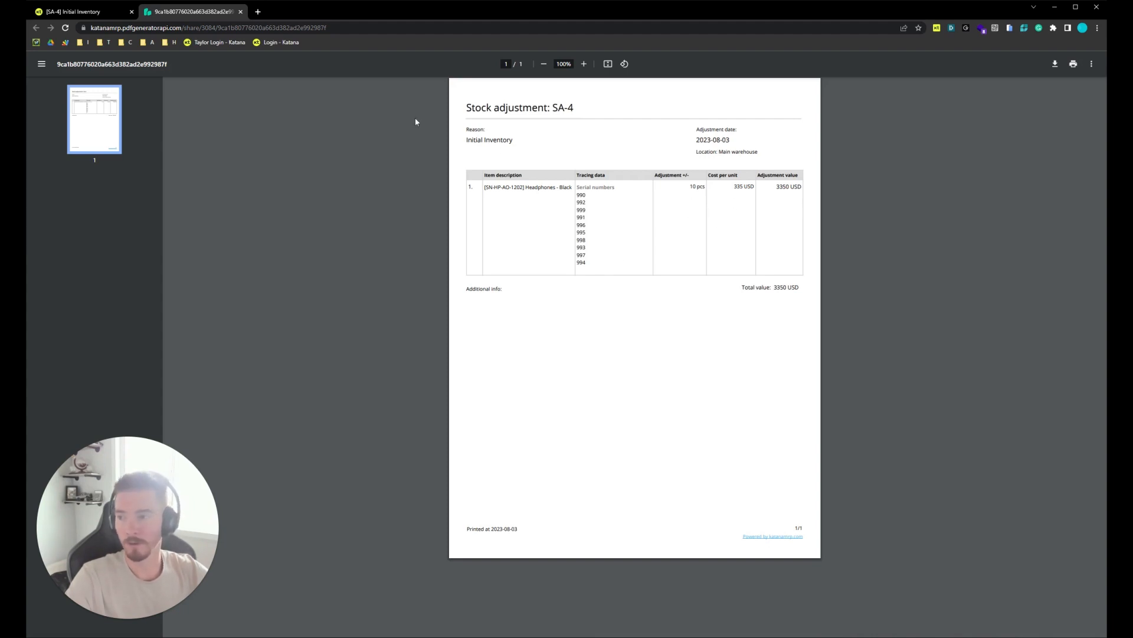
pyautogui.click(241, 12)
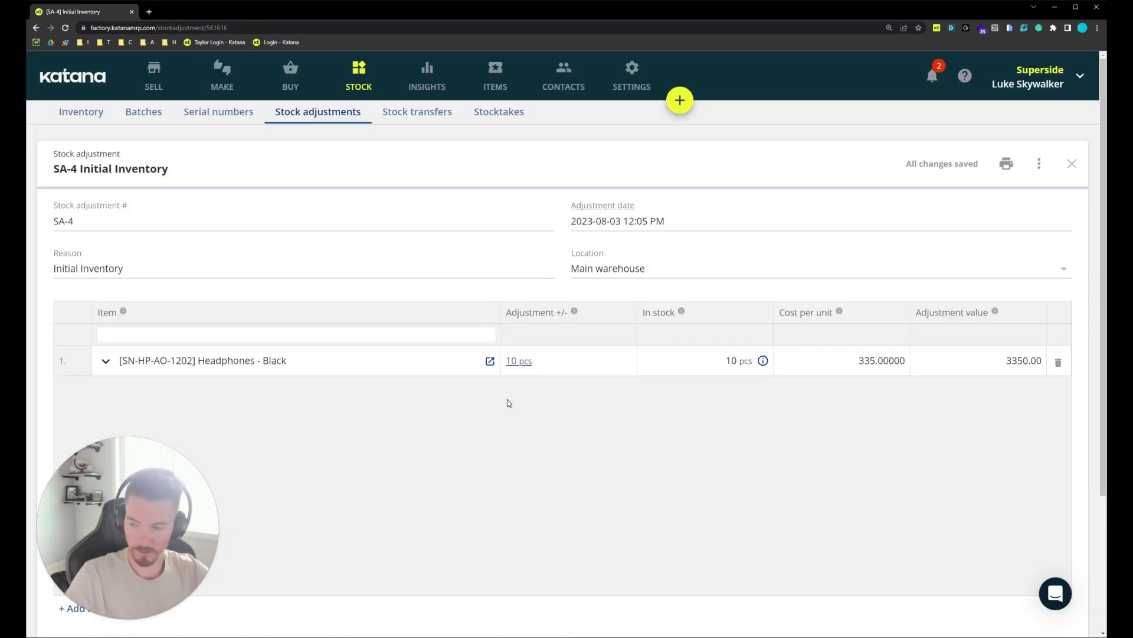
# Create another stock adjustment and enter "Promotional Event - Giveaways" as its reason
pyautogui.click(680, 101)
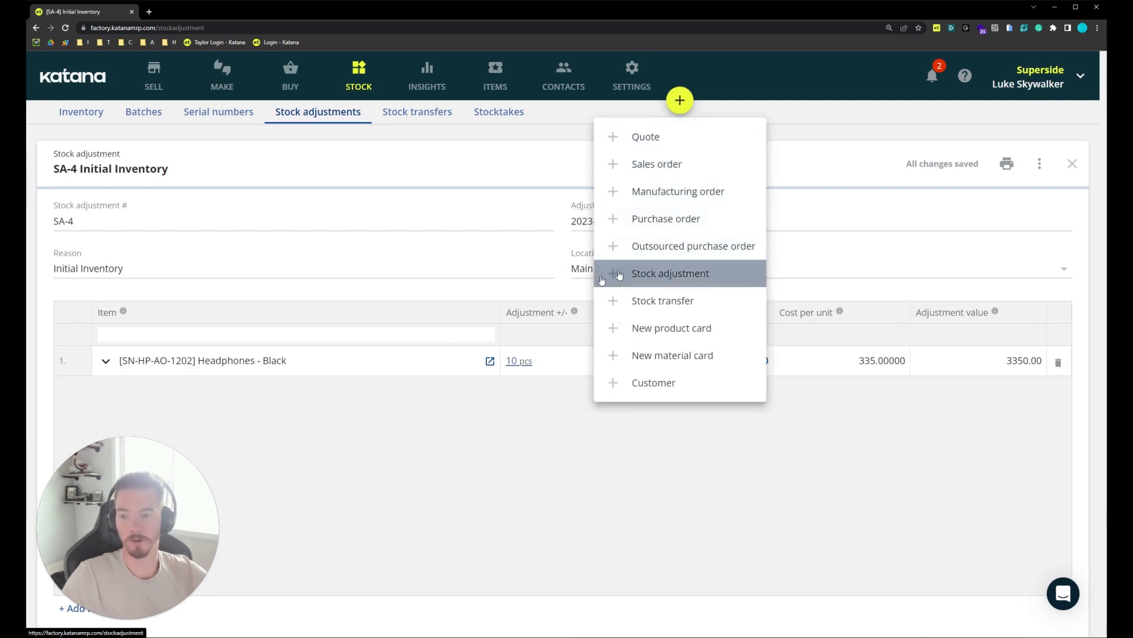
pyautogui.click(673, 273)
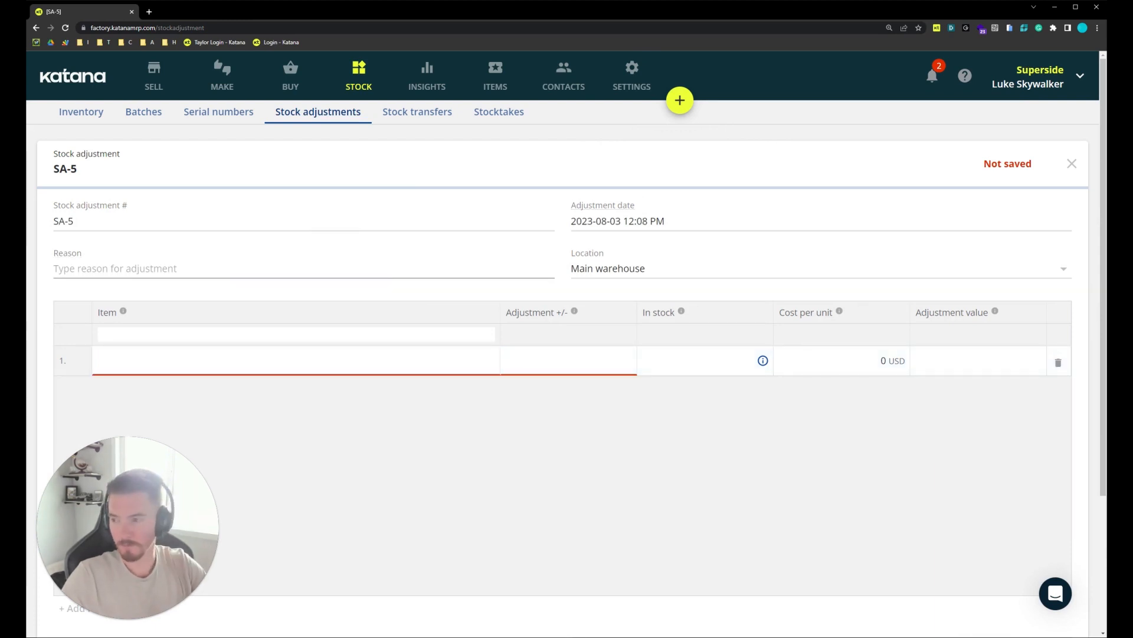
pyautogui.click(115, 268)
pyautogui.write('Pr')
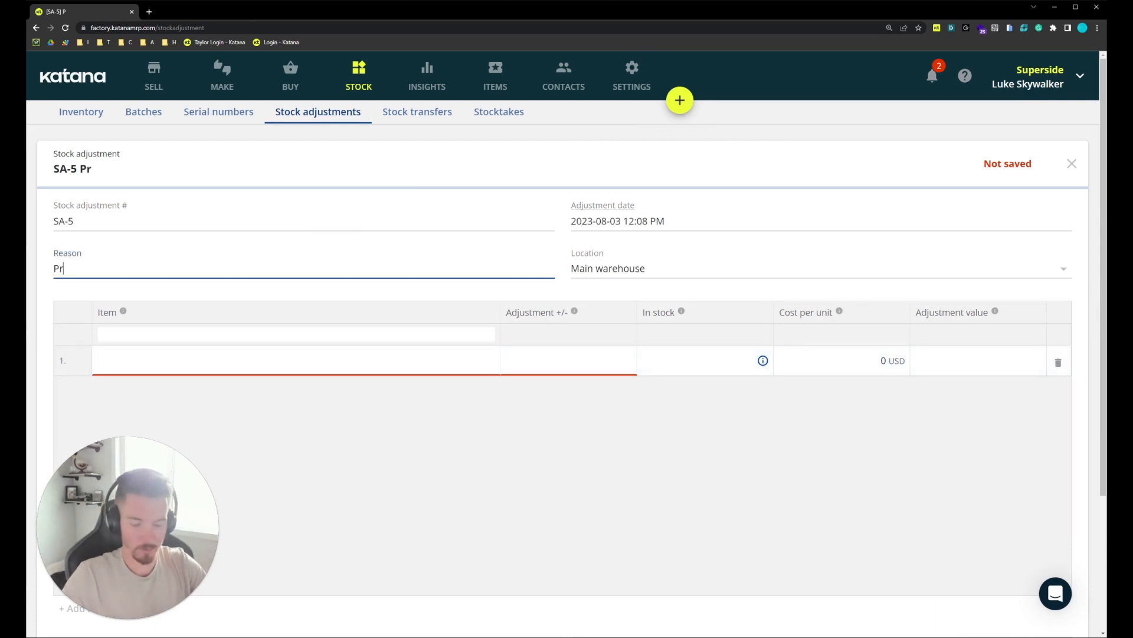
pyautogui.write('omotional ')
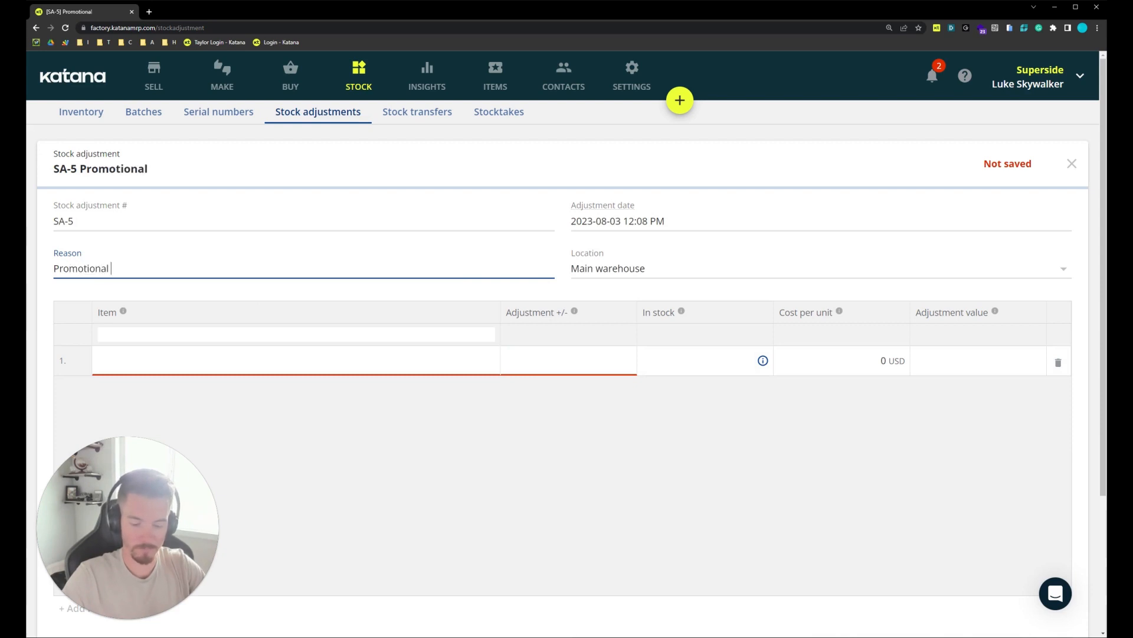
pyautogui.write('Event -')
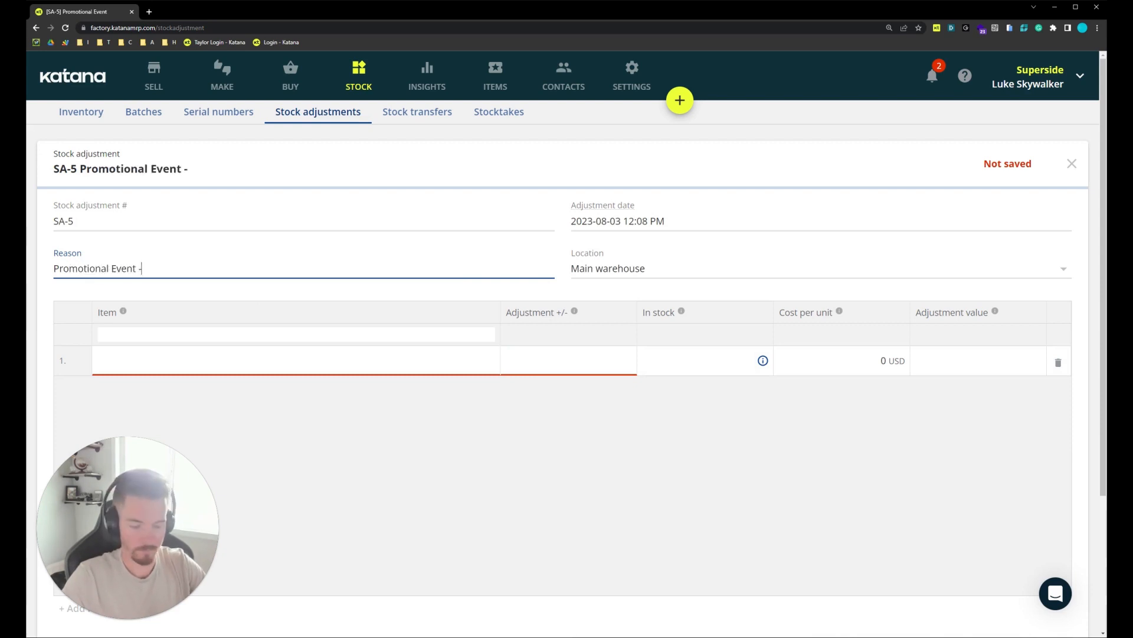
pyautogui.write(' Giveawa')
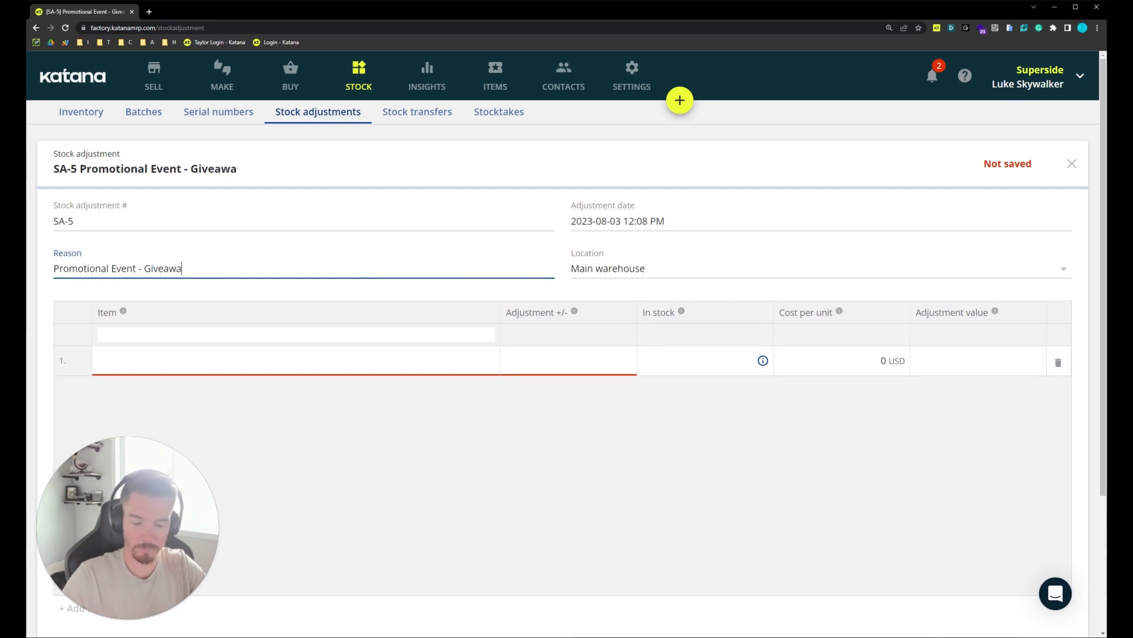
pyautogui.write('ys')
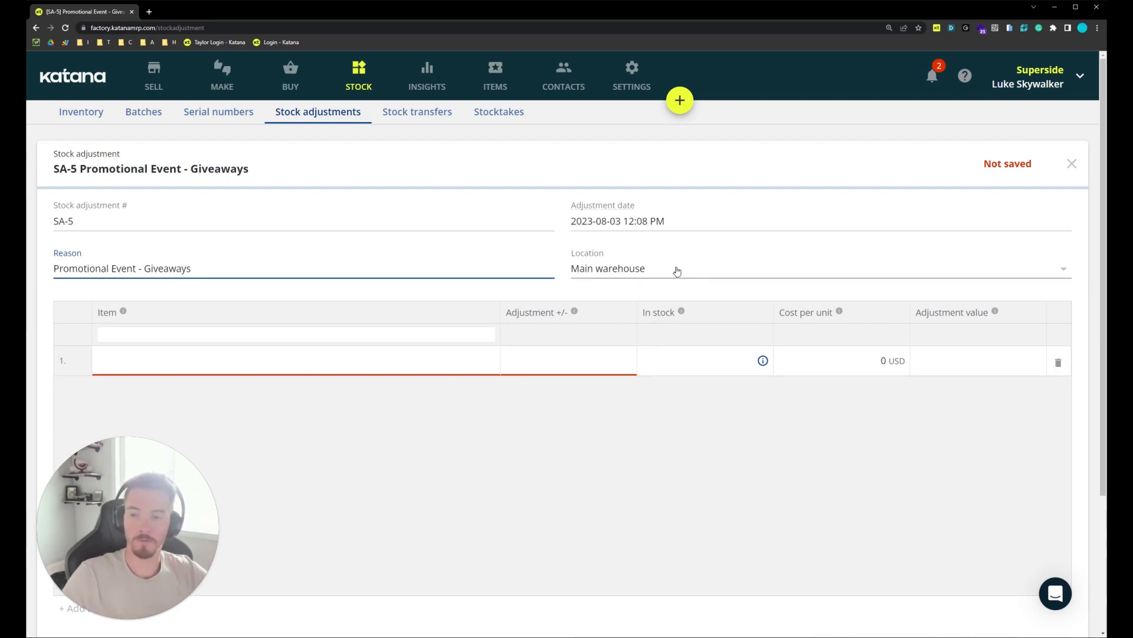
# Add the item [SN-HP-AO-1202] Headphones - Black to the first row of the Giveaways adjustment
pyautogui.click(429, 361)
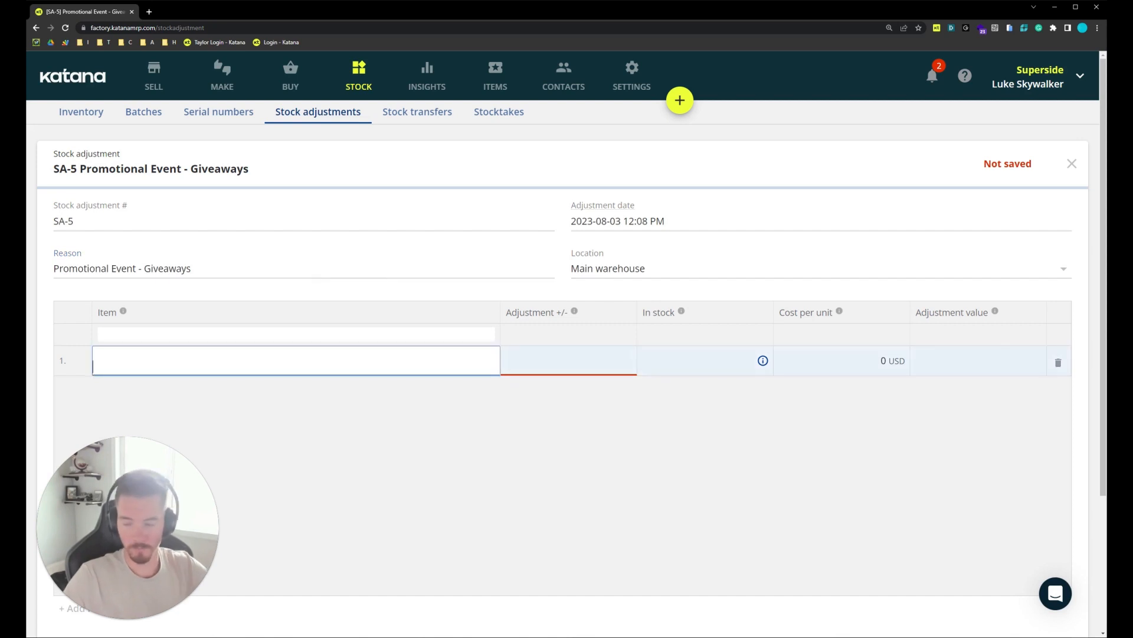
pyautogui.write('sn-h')
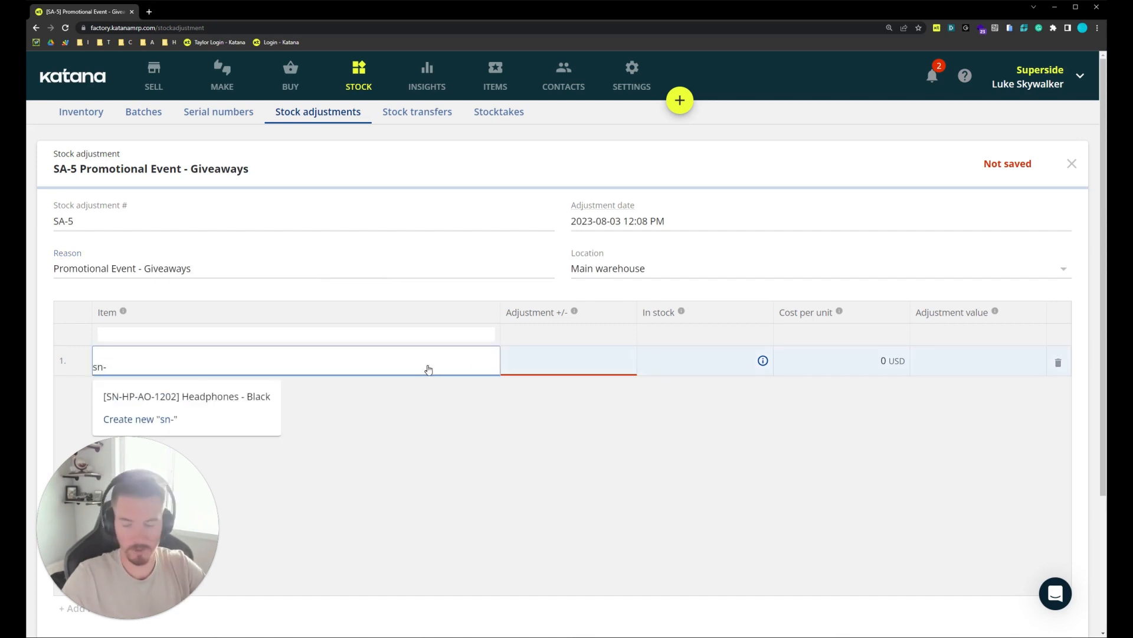
pyautogui.click(267, 395)
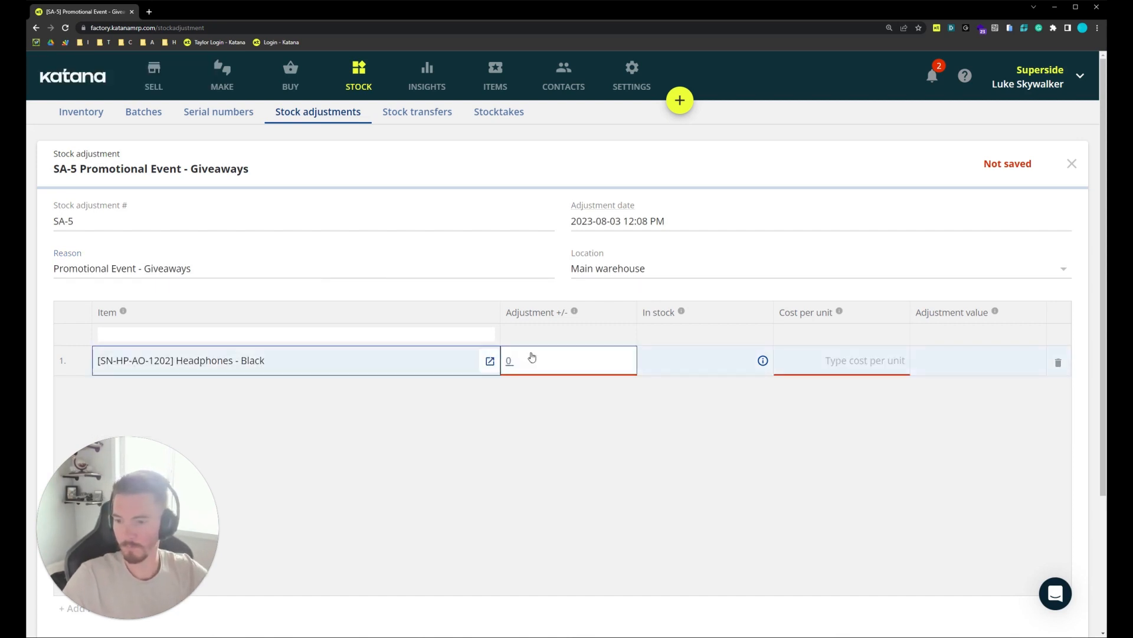
# Remove serial numbers 990 through 994 from stock for the Headphones - Black row
pyautogui.click(509, 365)
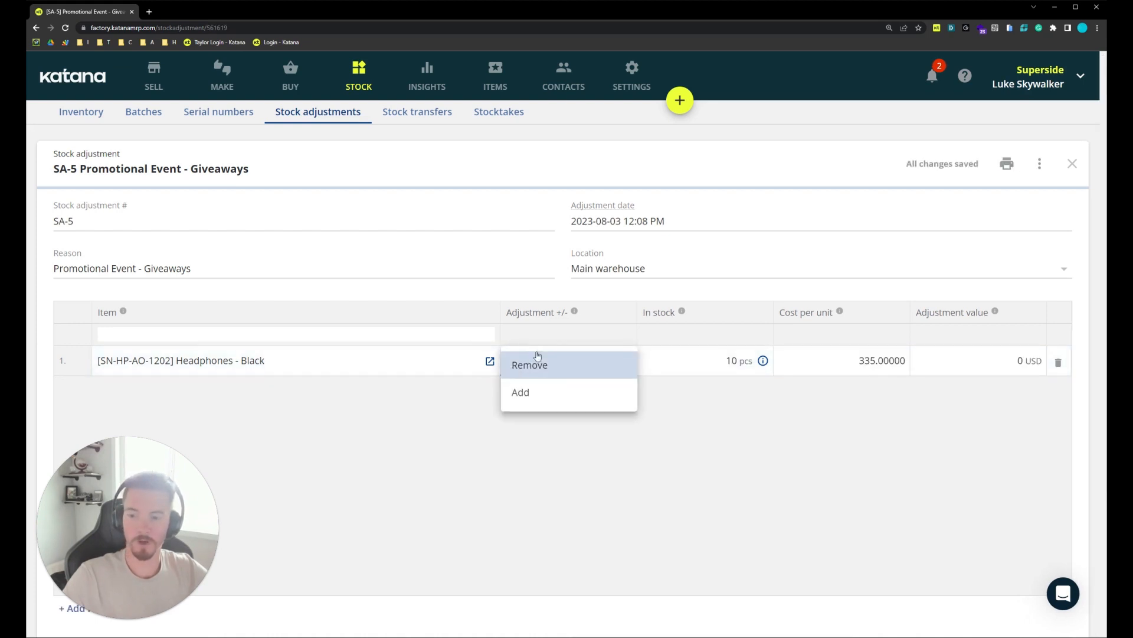
pyautogui.click(542, 376)
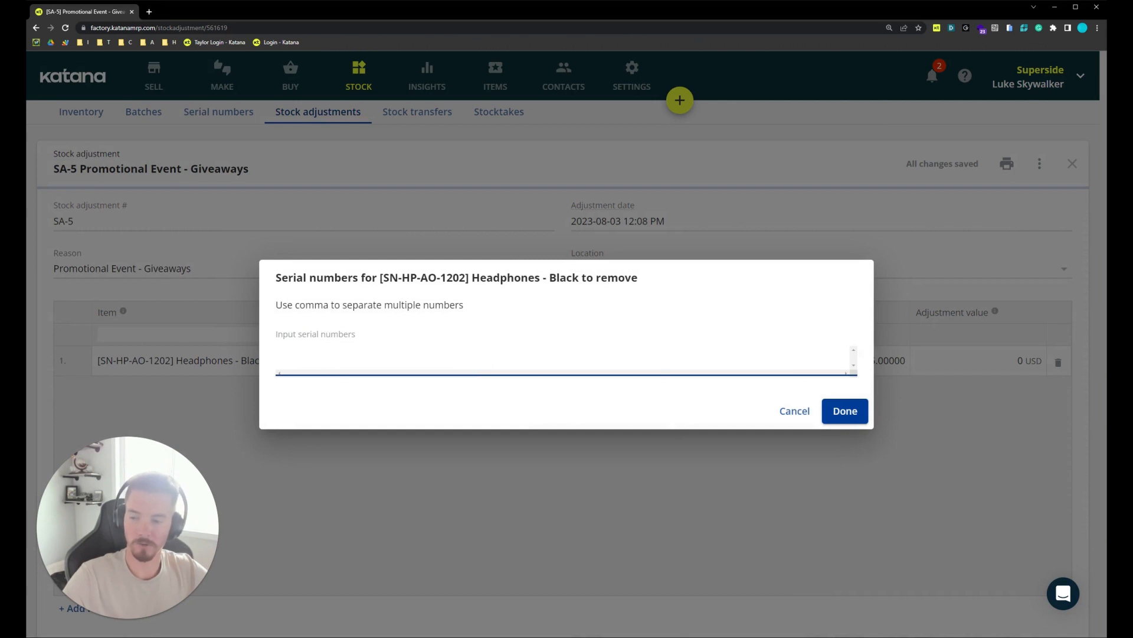
pyautogui.hotkey('ctrl', 'v')
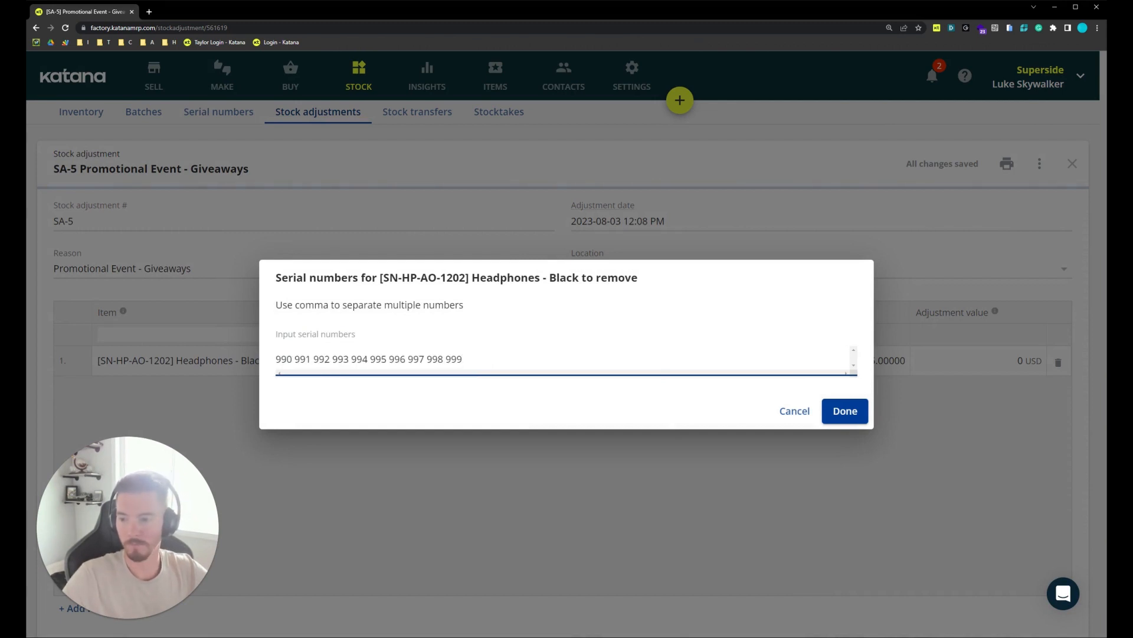
pyautogui.hotkey('shift', 'Left')
pyautogui.hotkey('shift', 'Left')
pyautogui.hotkey('shift', 'Left')
pyautogui.hotkey('shift', 'Left')
pyautogui.hotkey('shift', 'Left')
pyautogui.hotkey('shift', 'Left')
pyautogui.hotkey('shift', 'Left')
pyautogui.hotkey('shift', 'Left')
pyautogui.hotkey('shift', 'Left')
pyautogui.hotkey('shift', 'Left')
pyautogui.hotkey('shift', 'Left')
pyautogui.hotkey('shift', 'Left')
pyautogui.hotkey('shift', 'Left')
pyautogui.hotkey('shift', 'Left')
pyautogui.hotkey('shift', 'Left')
pyautogui.hotkey('shift', 'Left')
pyautogui.hotkey('shift', 'Left')
pyautogui.hotkey('shift', 'Left')
pyautogui.hotkey('shift', 'Left')
pyautogui.hotkey('shift', 'Left')
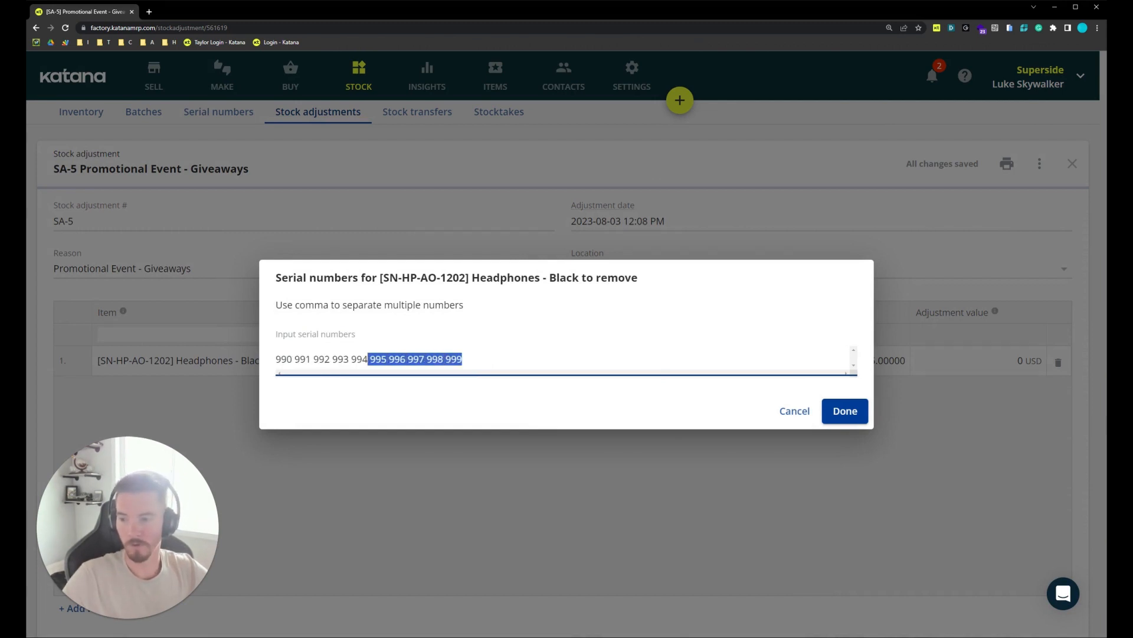
pyautogui.press('BackSpace')
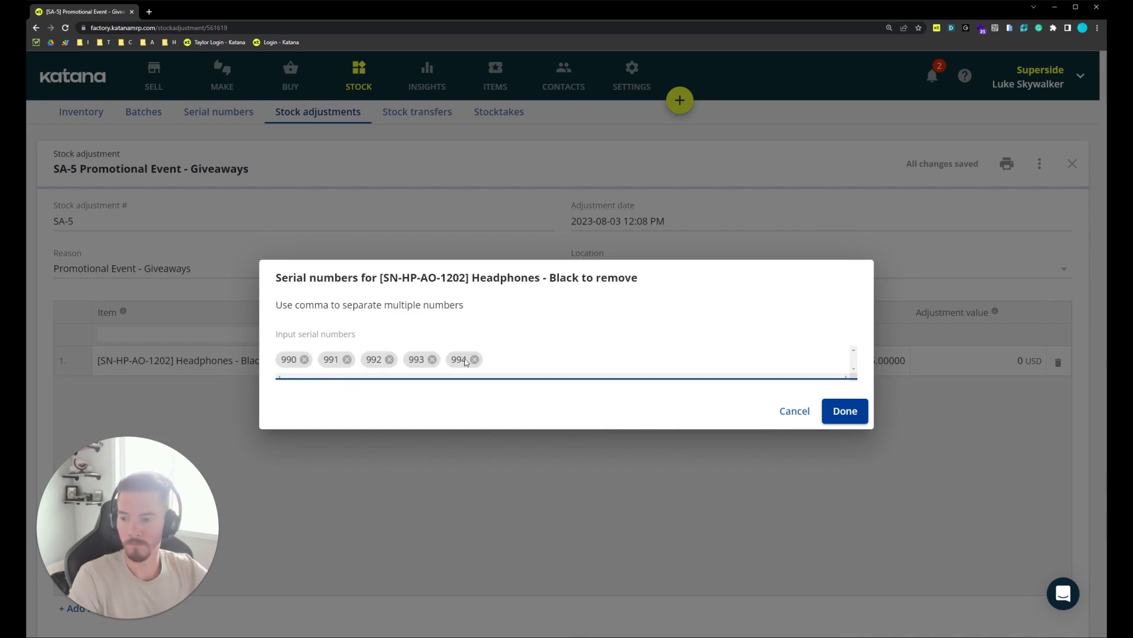
pyautogui.click(857, 417)
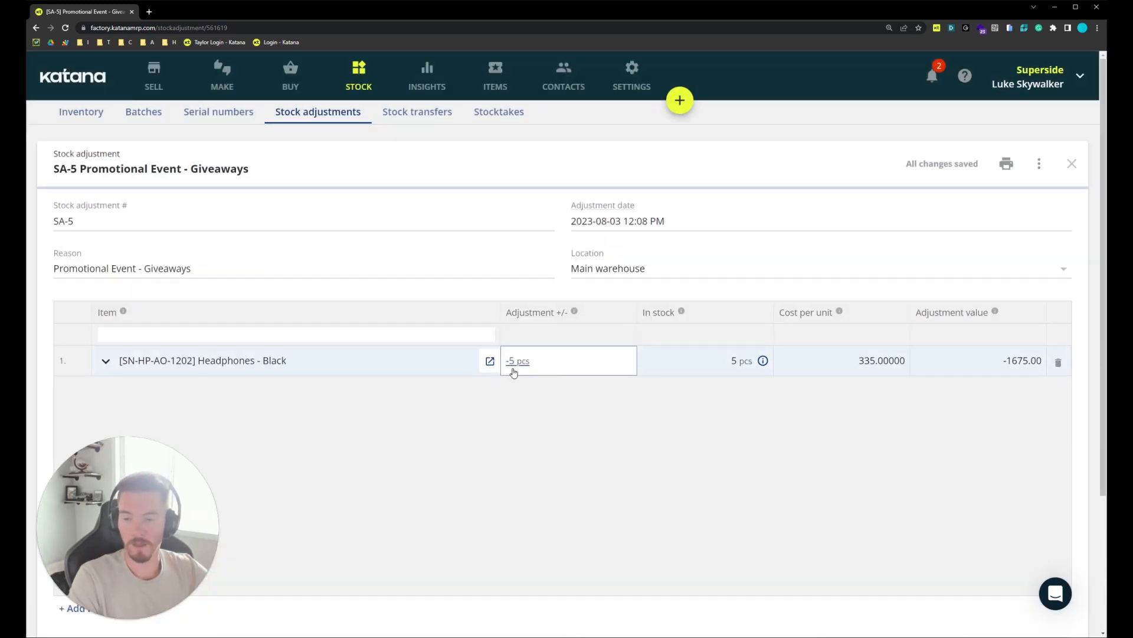
# Review the serial numbers on the Giveaways adjustment's headphones row, and check their stock status and stock documents in the serial numbers list
pyautogui.click(105, 361)
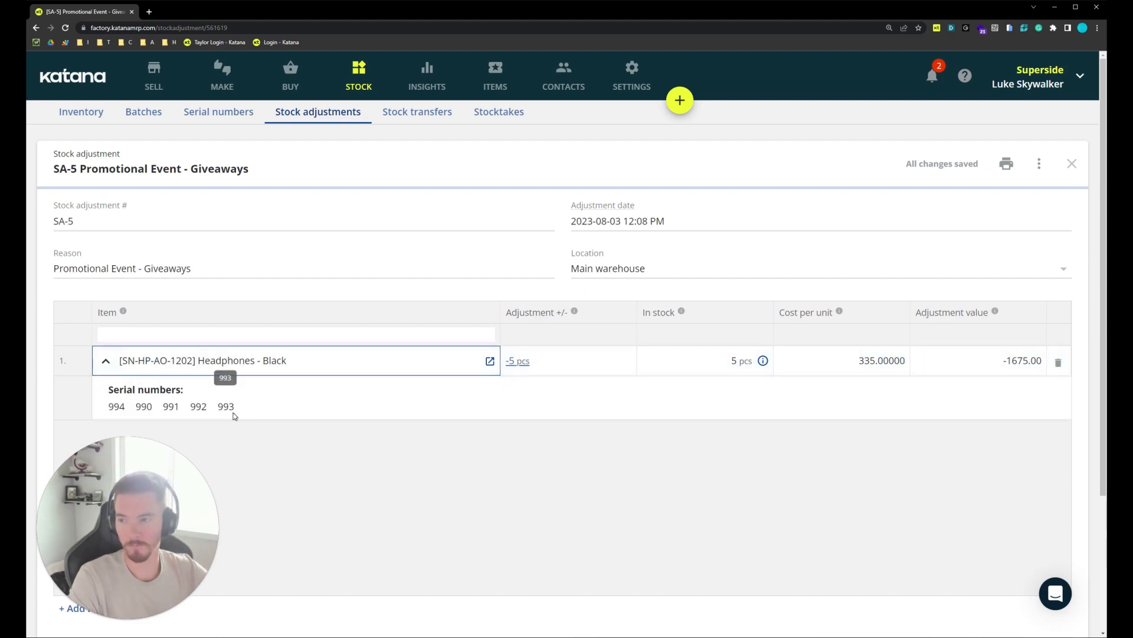
pyautogui.click(235, 115)
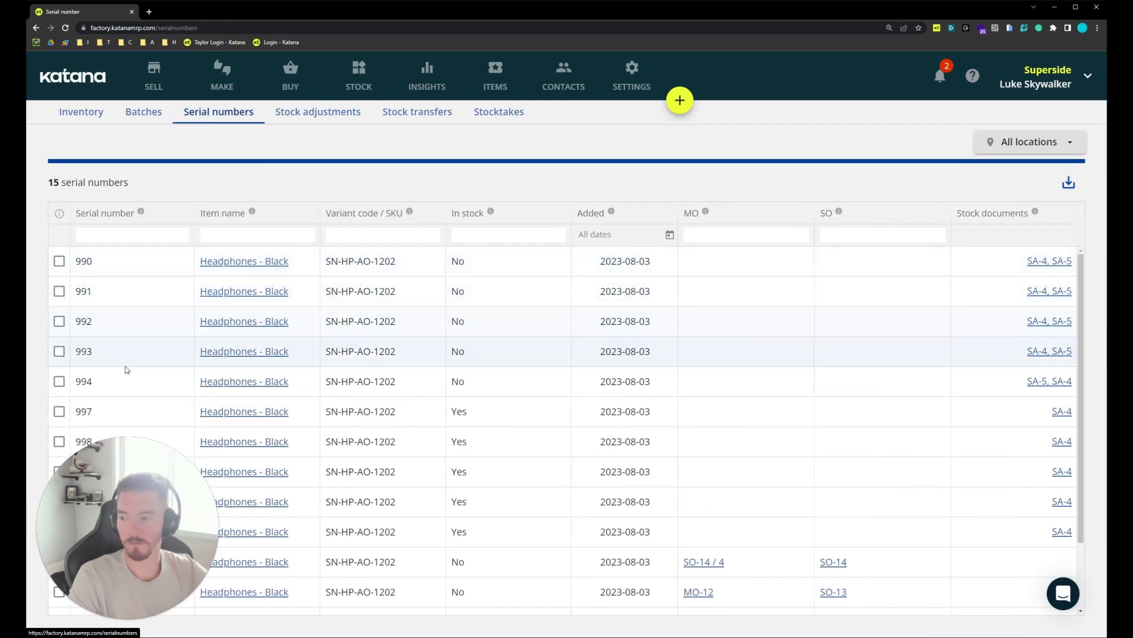
pyautogui.scroll(-1, 125, 366)
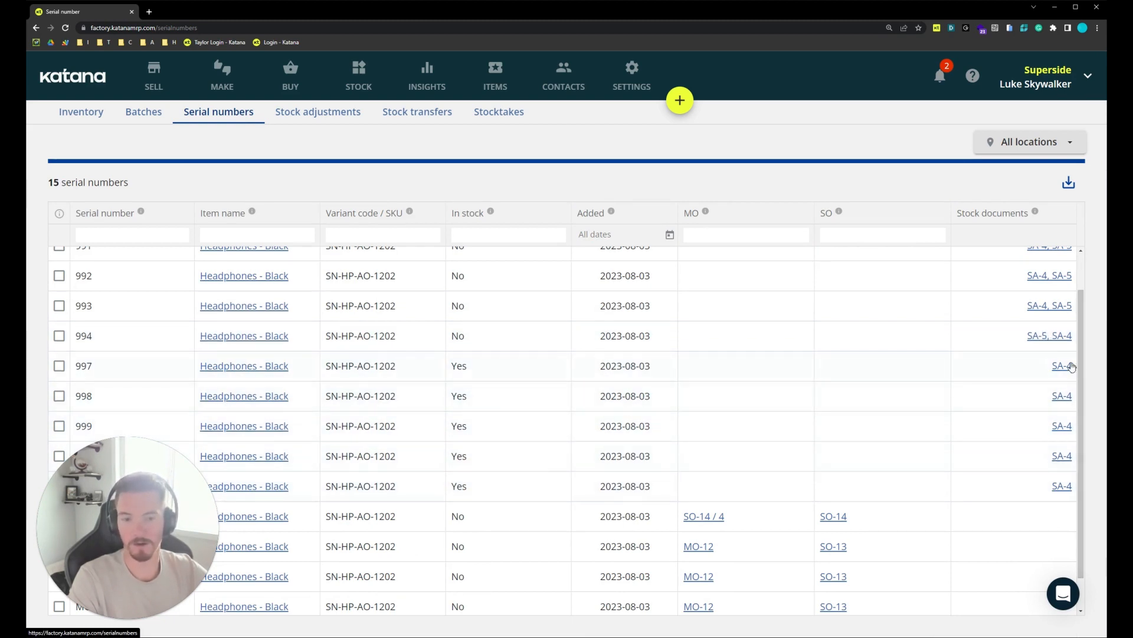
pyautogui.scroll(1, 473, 392)
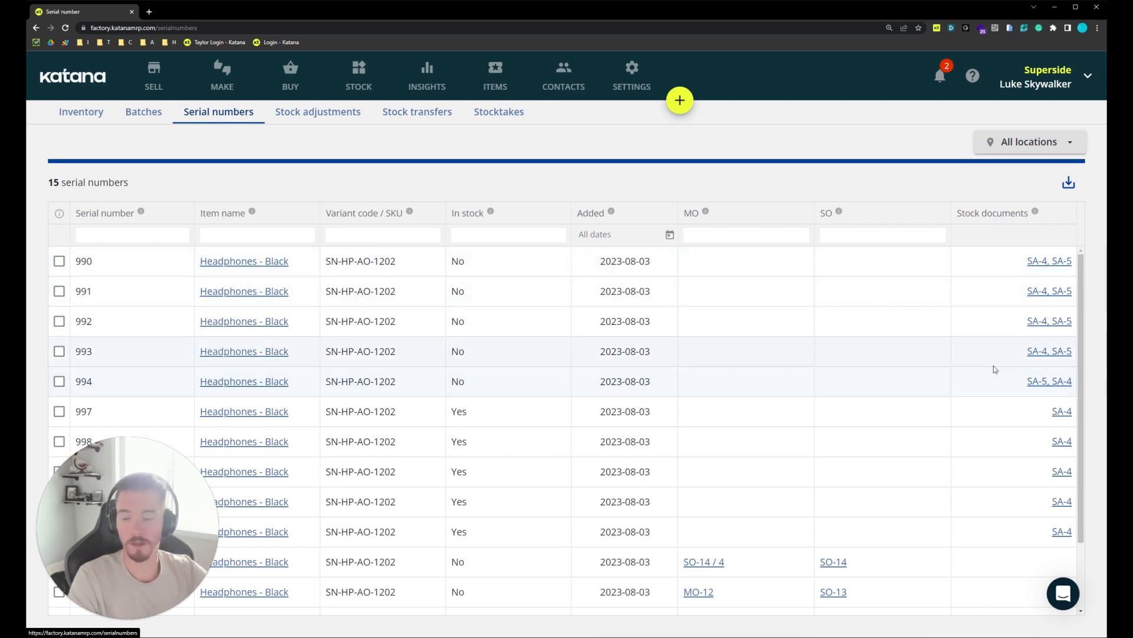
# Create a new stock transfer with Main warehouse as the origin and Outlet store as the destination
pyautogui.click(410, 113)
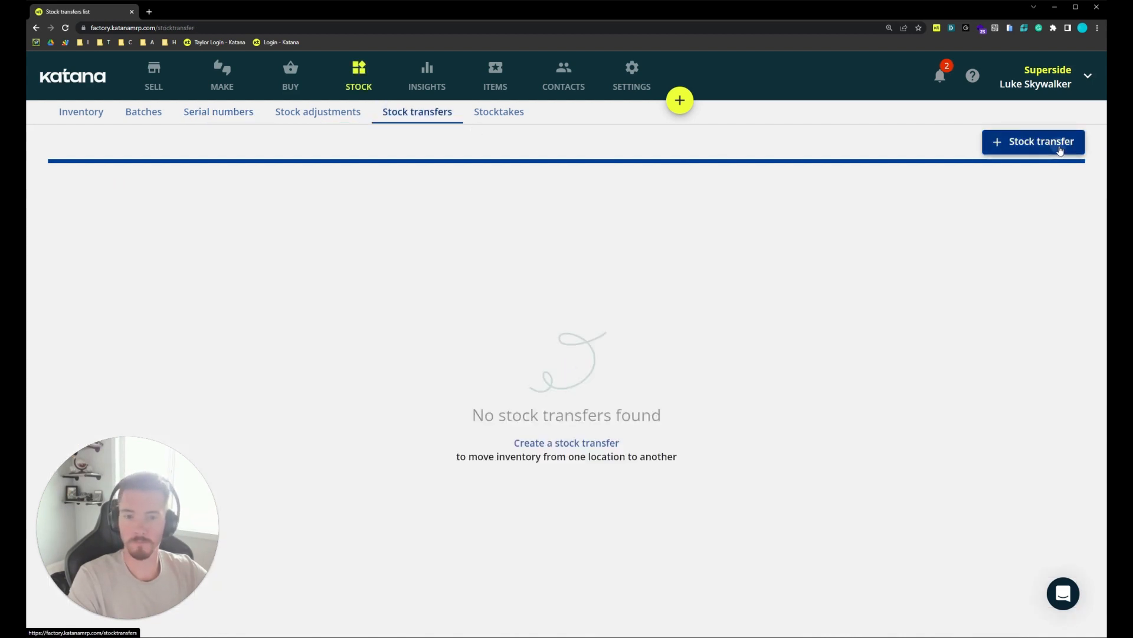
pyautogui.click(1060, 148)
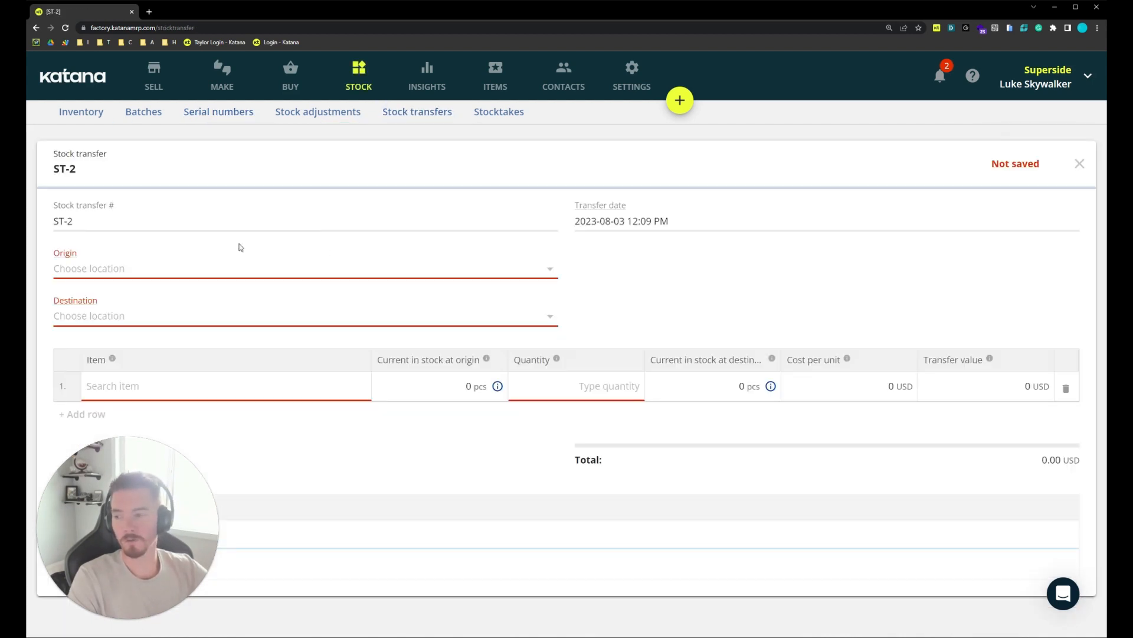
pyautogui.click(109, 267)
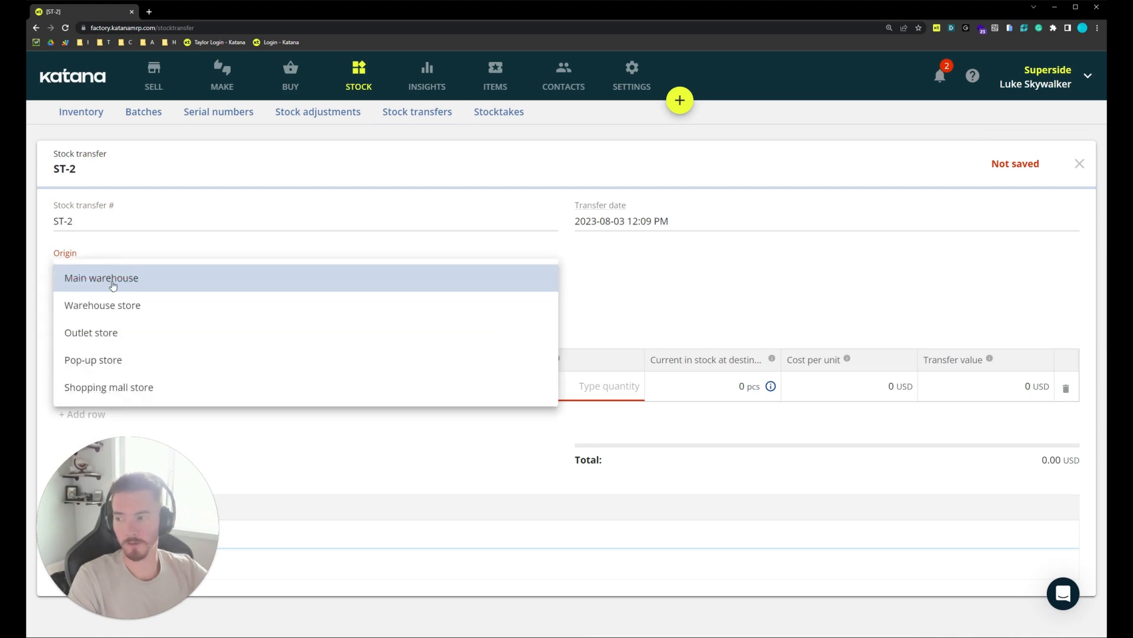
pyautogui.click(112, 285)
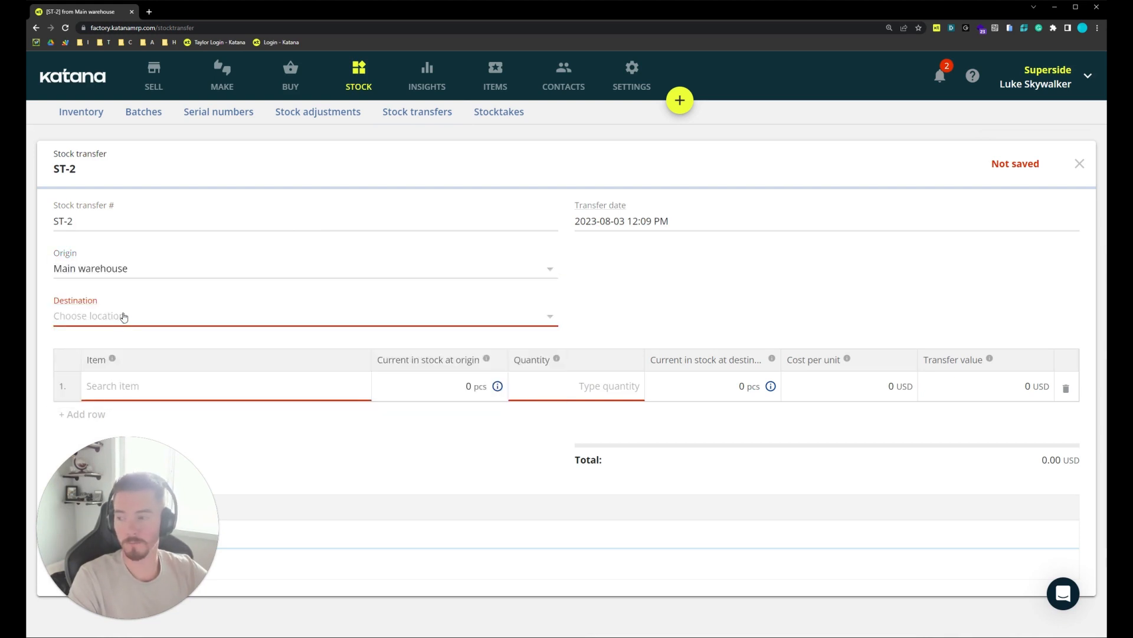
pyautogui.click(124, 319)
pyautogui.click(139, 382)
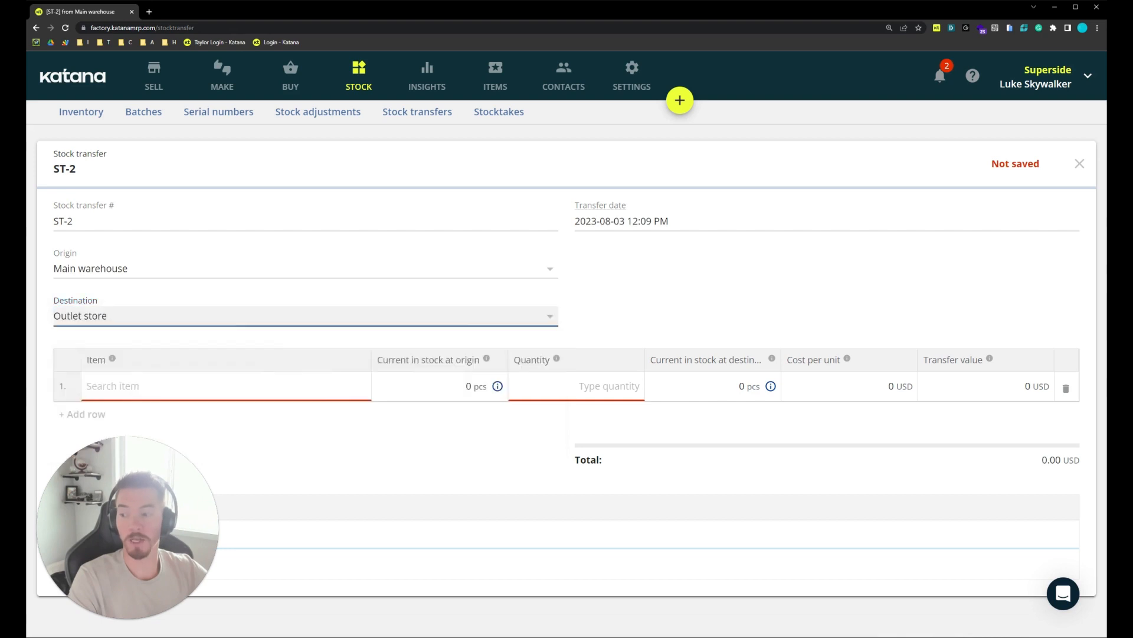
# Add the item [SN-HP-AO-1202] Headphones - Black to the first row of the stock transfer
pyautogui.click(168, 385)
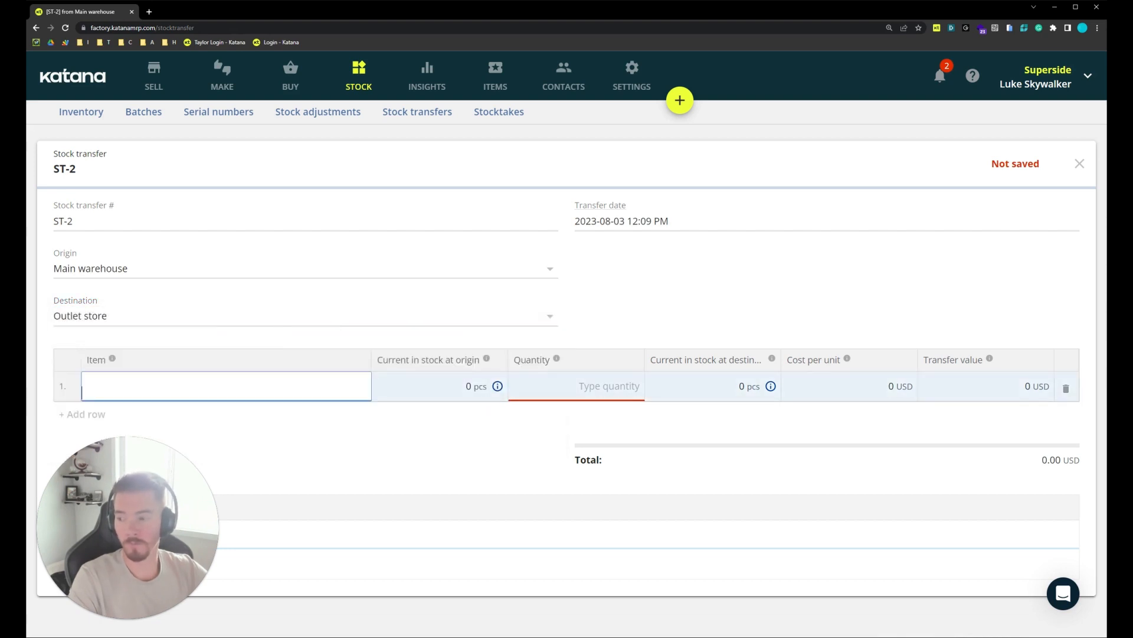
pyautogui.write('sn-h')
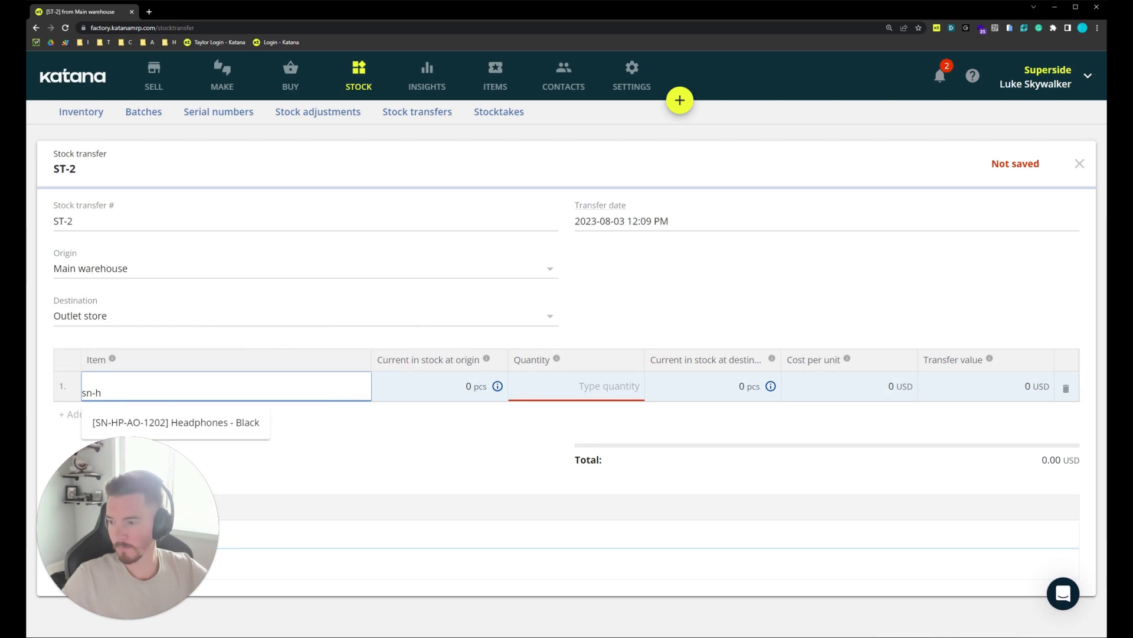
pyautogui.click(175, 422)
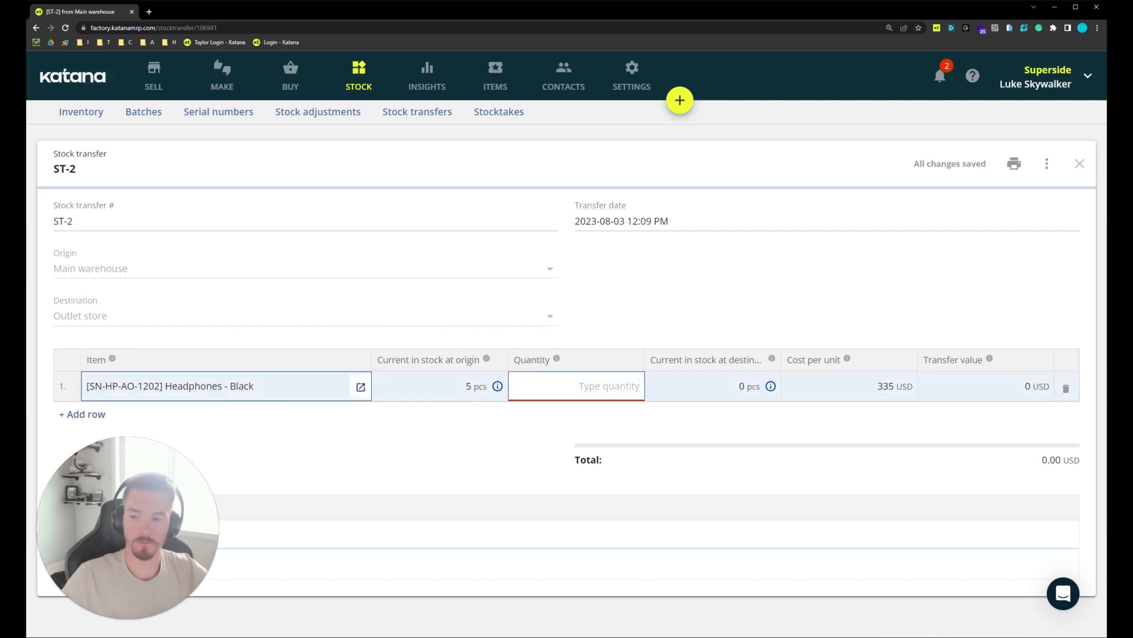
# Assign serial numbers 998 and 999 as the transfer quantity for the Headphones - Black row
pyautogui.click(571, 382)
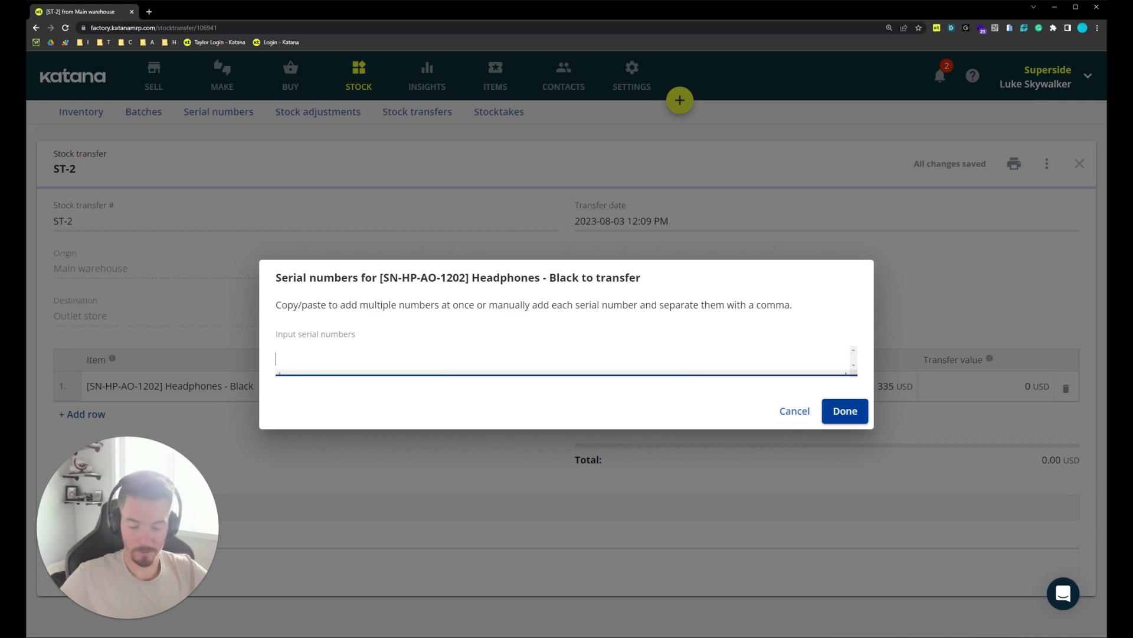
pyautogui.hotkey('ctrl', 'v')
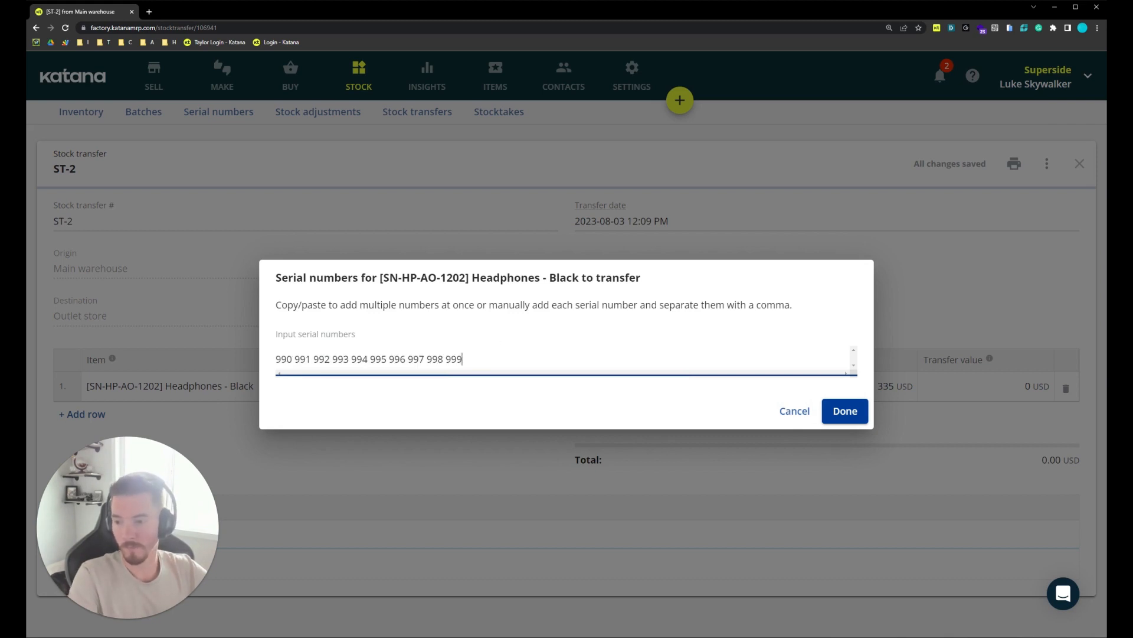
pyautogui.moveTo(426, 359); pyautogui.dragTo(192, 340)
pyautogui.press('BackSpace')
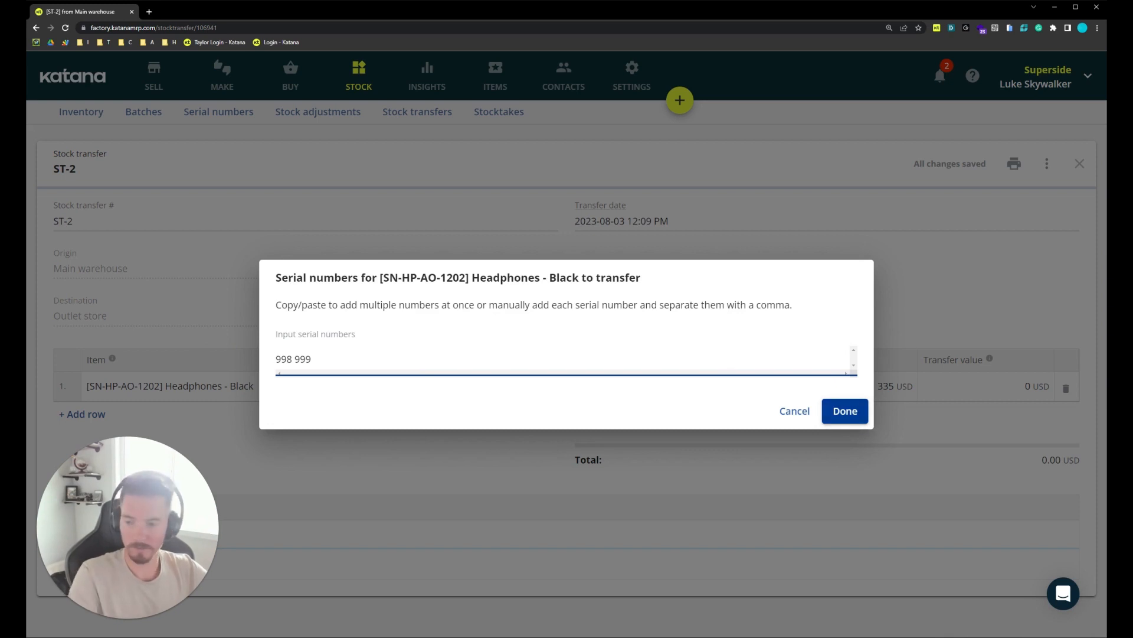
pyautogui.press('Return')
pyautogui.click(846, 414)
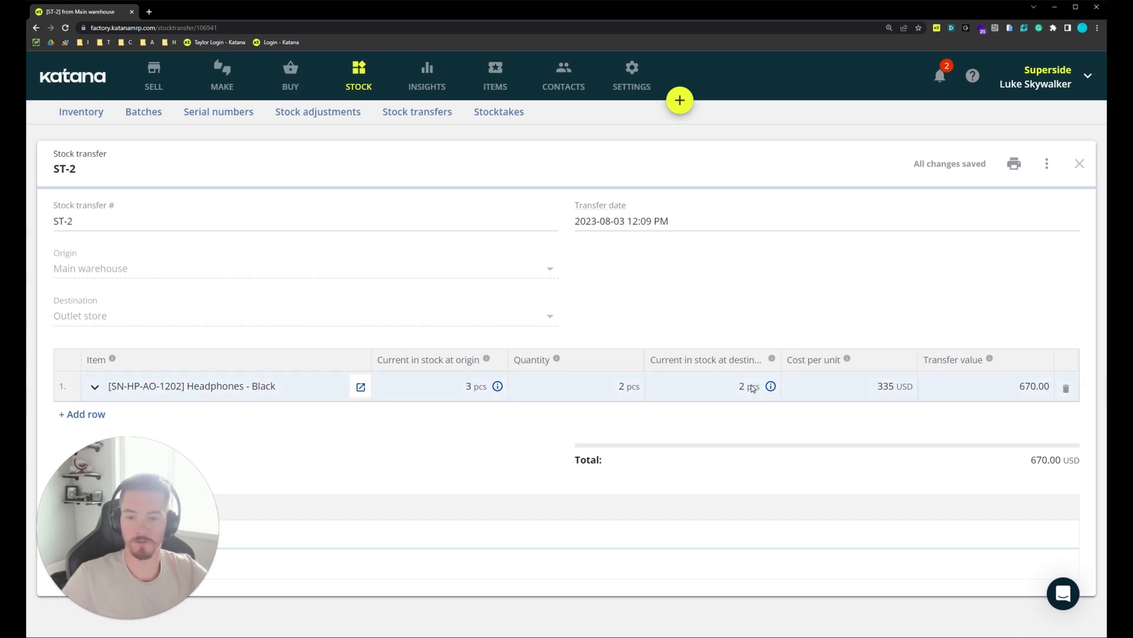
# Preview the transfer's printout with the "Stock transfer with tracing data" template and return to the transfer
pyautogui.click(1014, 163)
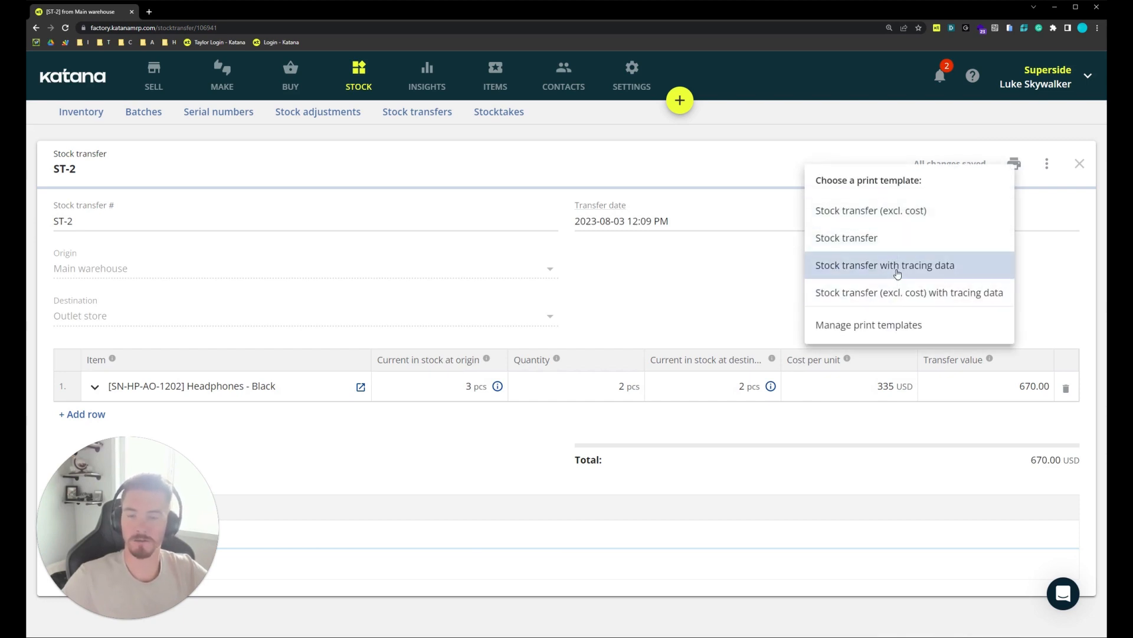
pyautogui.click(897, 270)
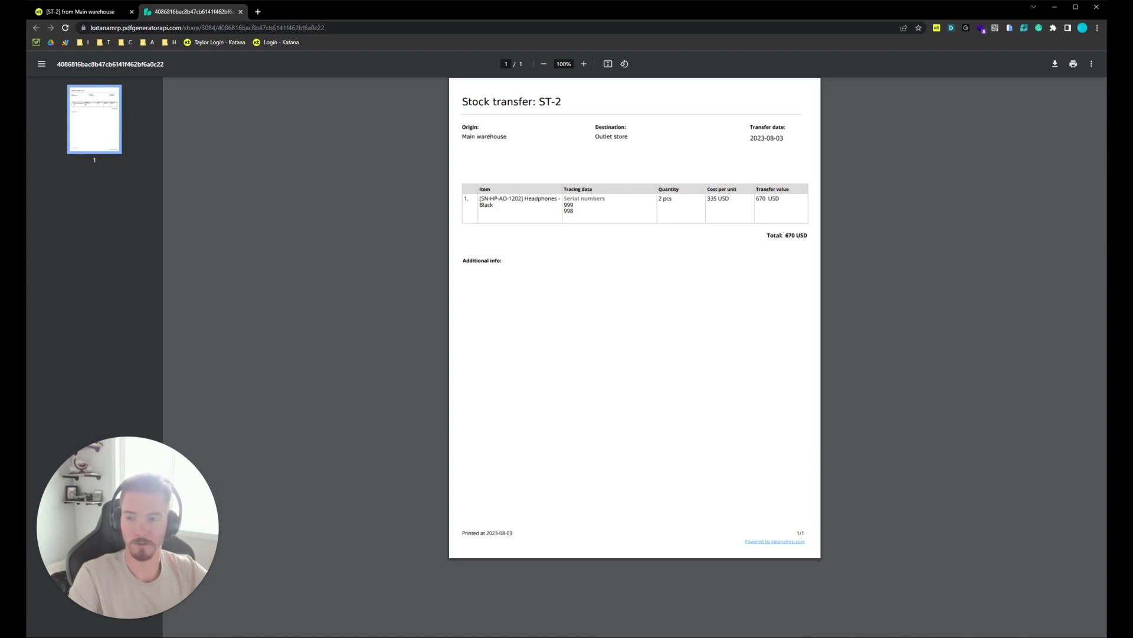
pyautogui.click(96, 15)
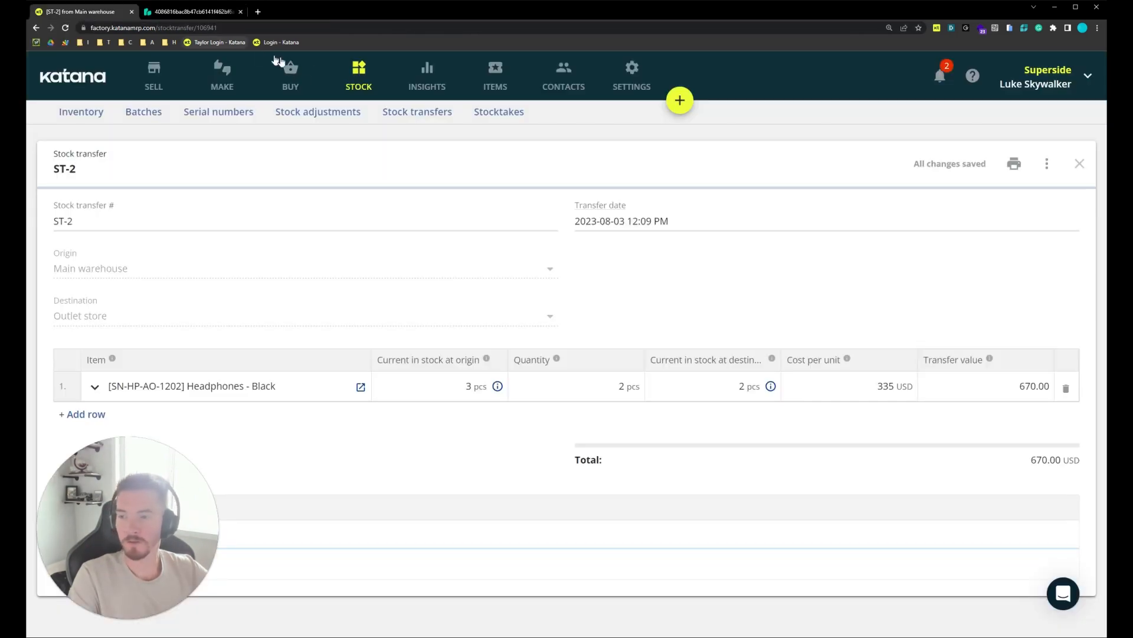
# Check the serial numbers list by location, filtering it first to Main warehouse and then to Outlet store
pyautogui.click(222, 115)
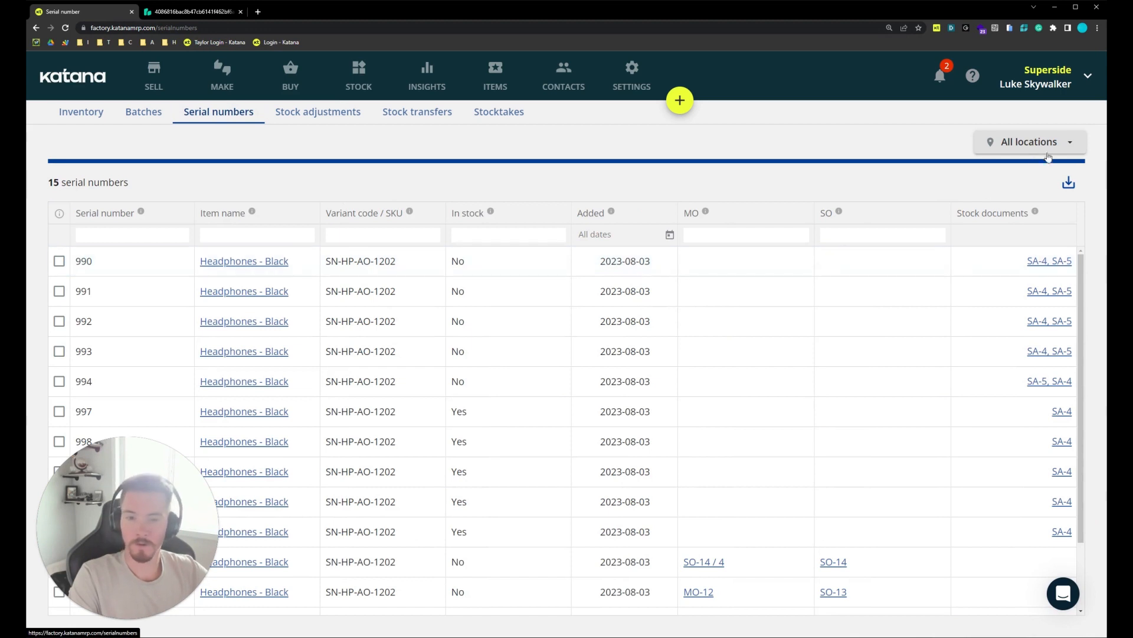
pyautogui.click(1070, 143)
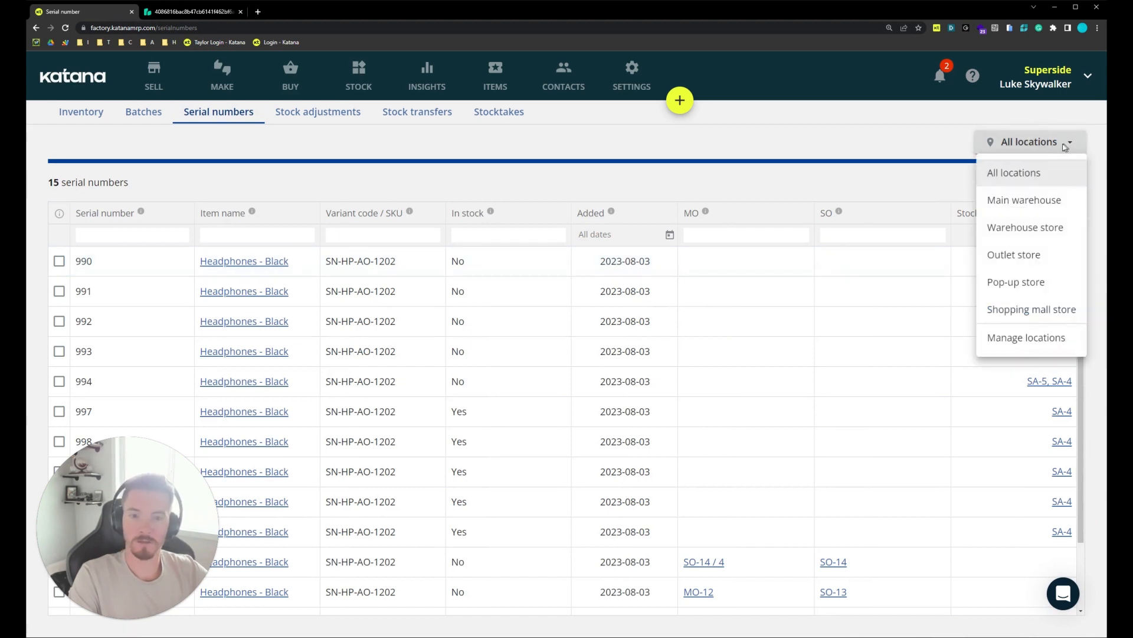
pyautogui.click(1029, 201)
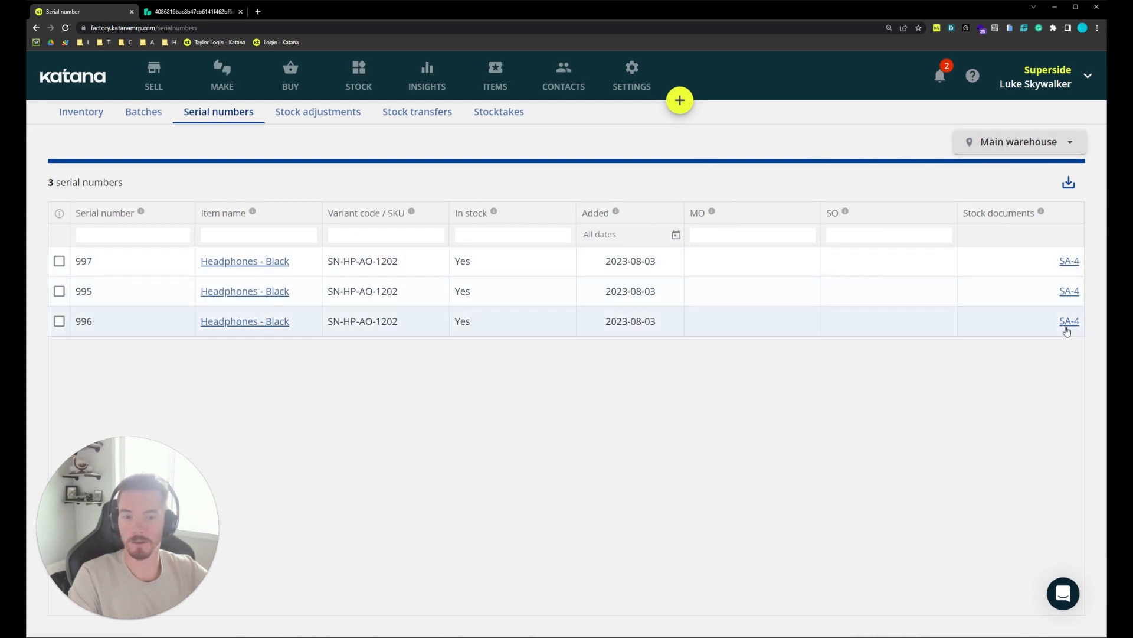
pyautogui.click(1067, 140)
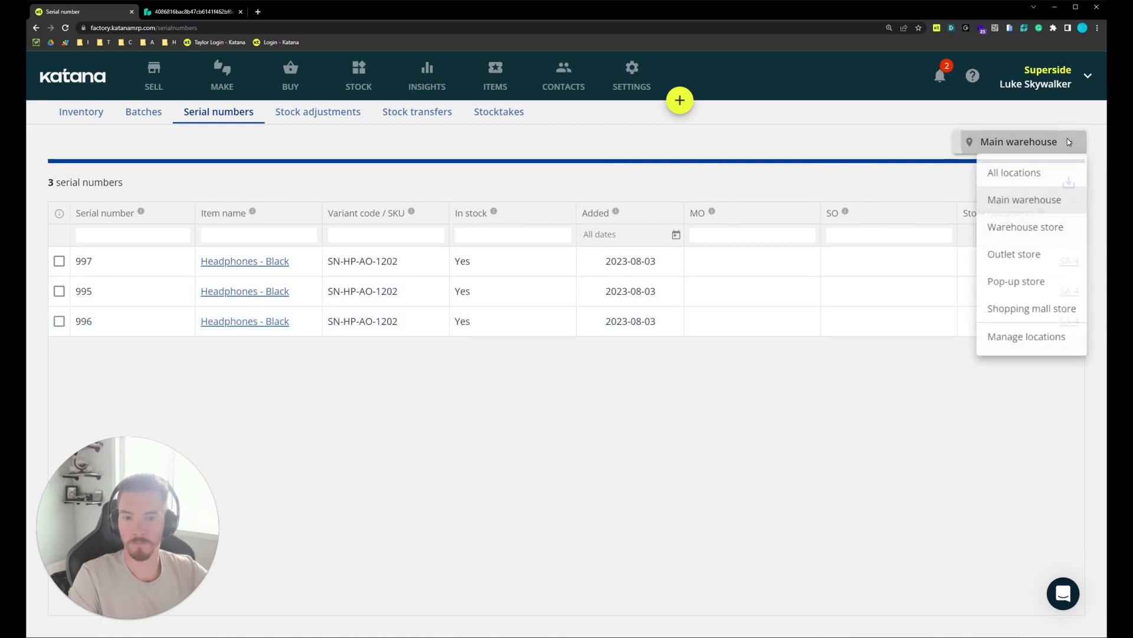
pyautogui.click(1015, 254)
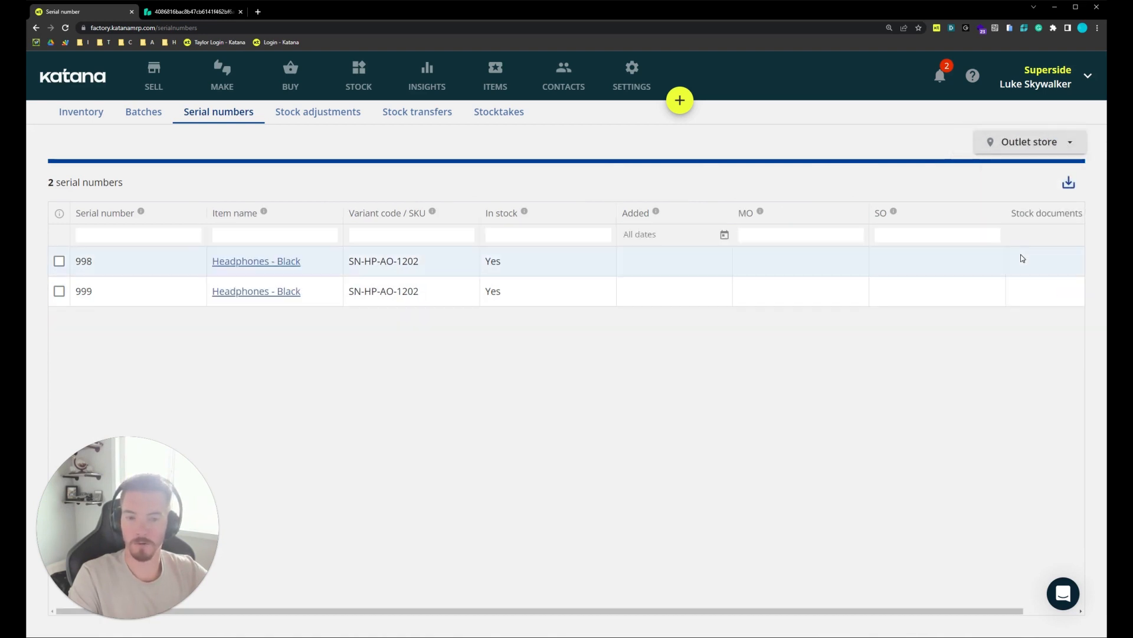